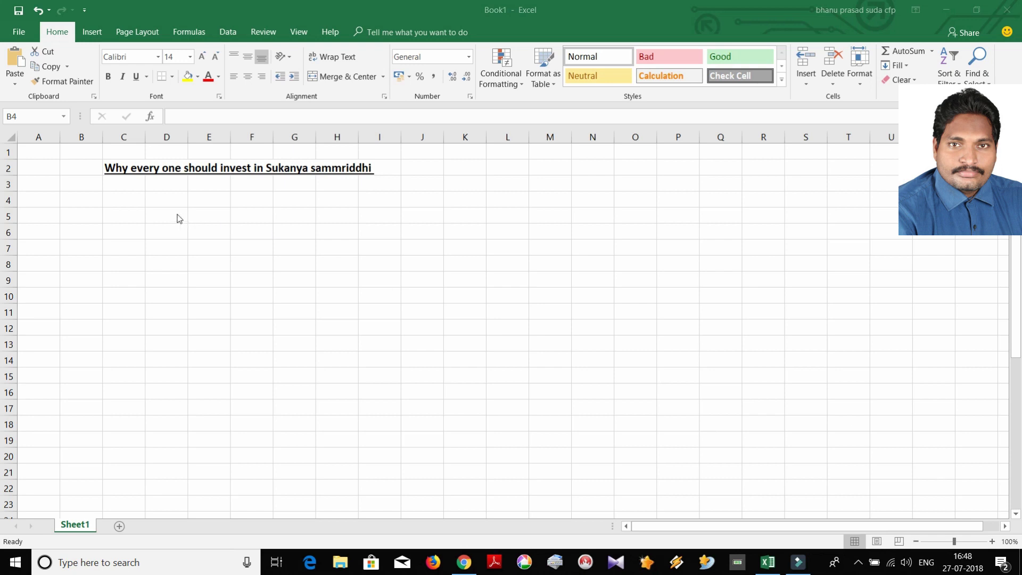
# Enter the label "Nominal Return" in cell C5 and number it 1 in cell B5
pyautogui.click(131, 216)
pyautogui.click(129, 214)
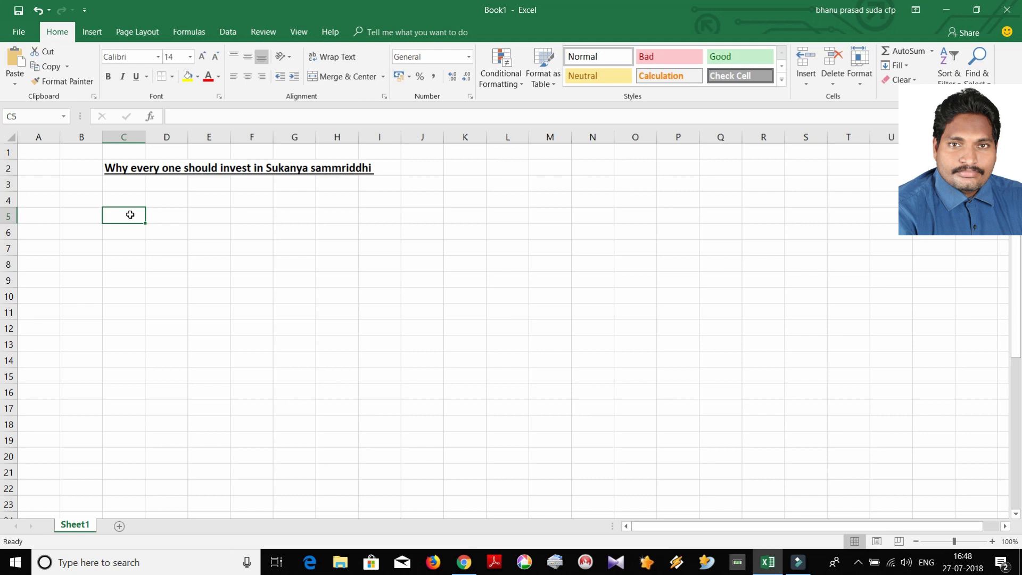
pyautogui.write('Nominal Return')
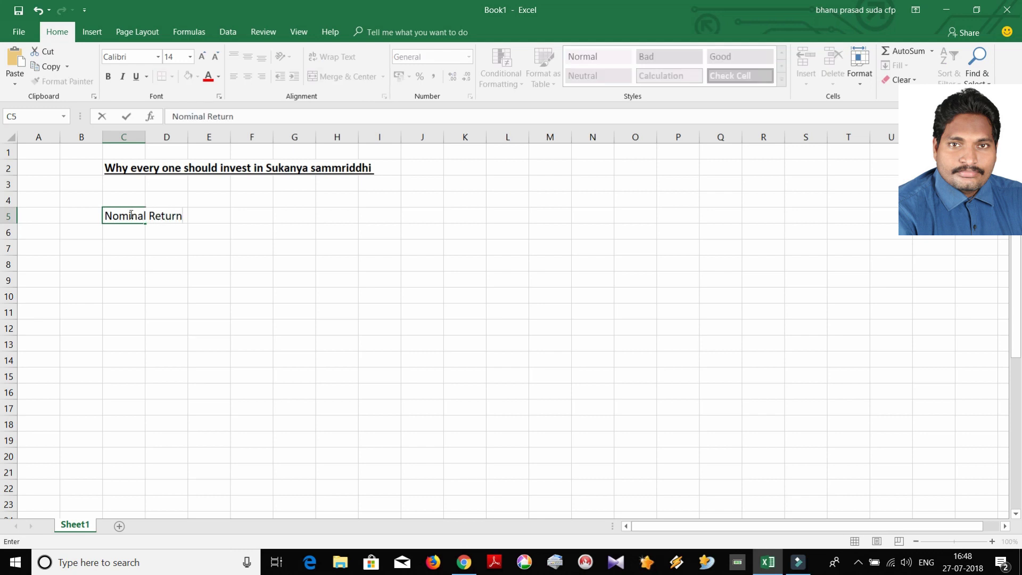
pyautogui.click(126, 244)
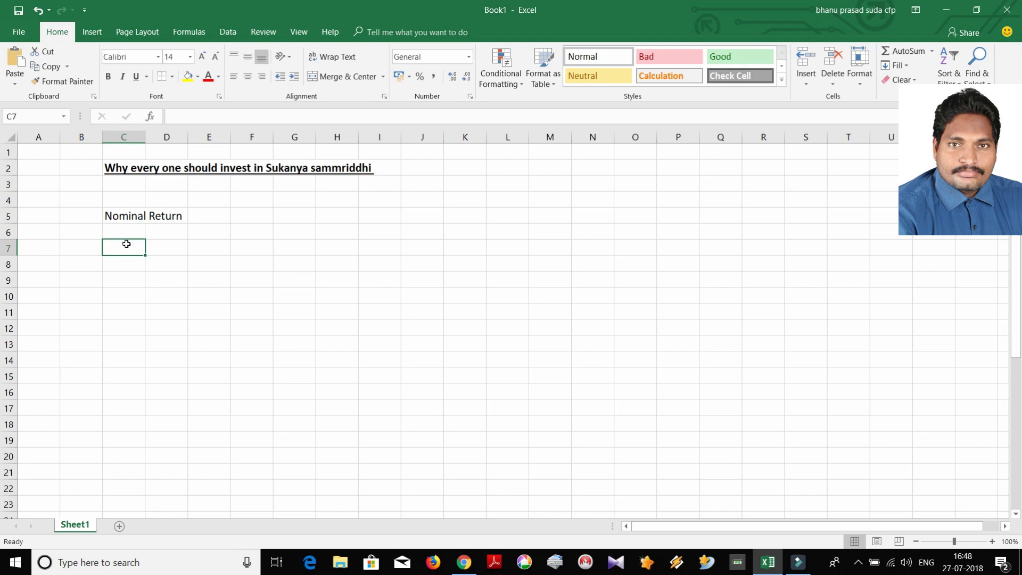
pyautogui.write('T')
pyautogui.press('BackSpace')
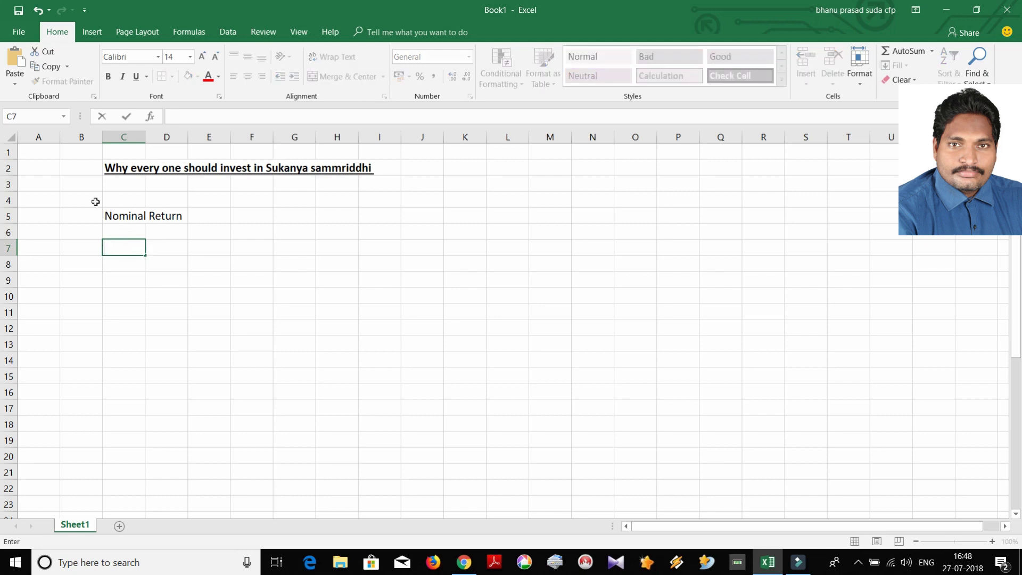
pyautogui.click(85, 219)
pyautogui.write('1')
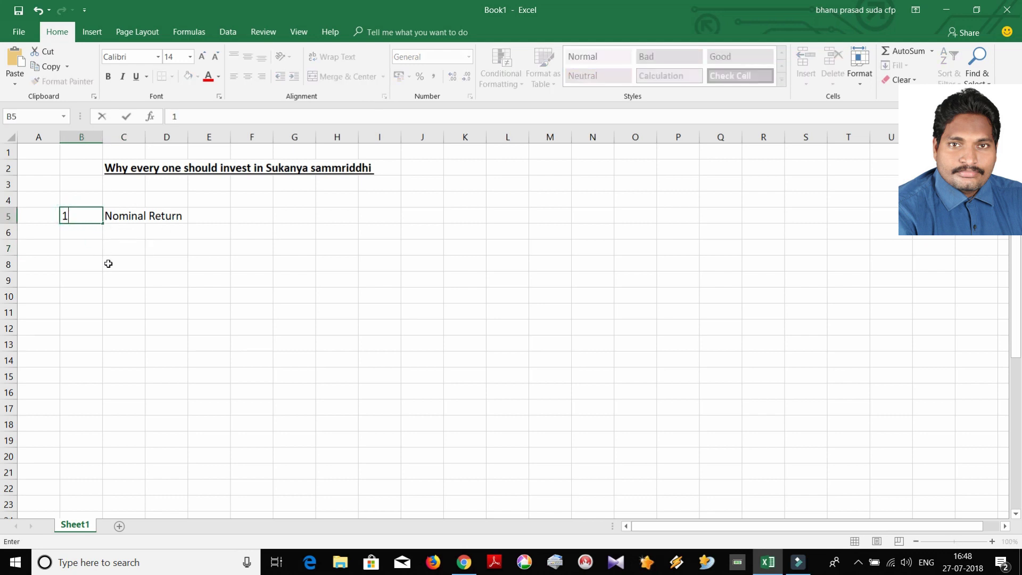
# Add item number 2 in cell B7 with the label "Tax Adjusted Return" in C7
pyautogui.click(86, 245)
pyautogui.write('2')
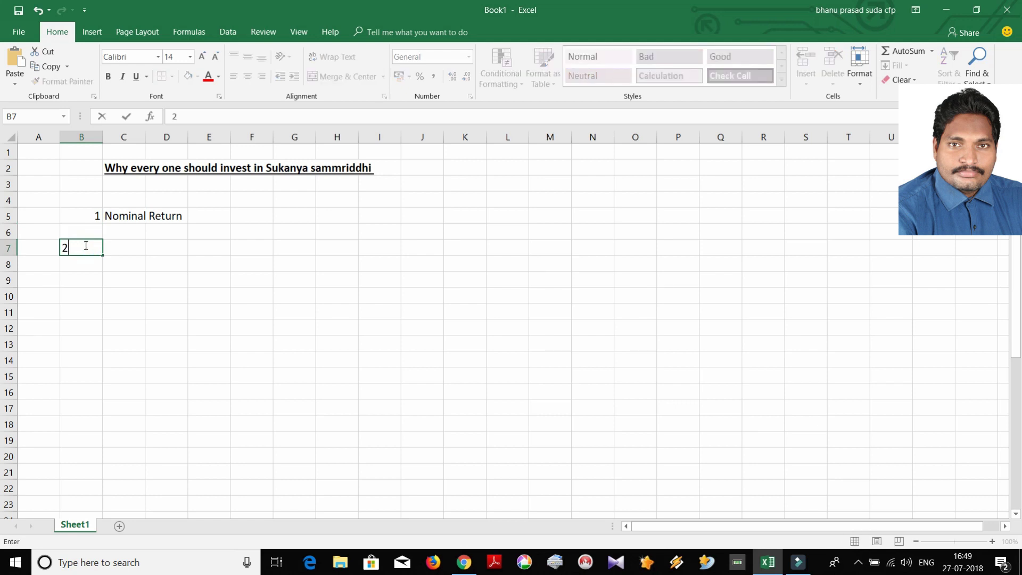
pyautogui.click(132, 243)
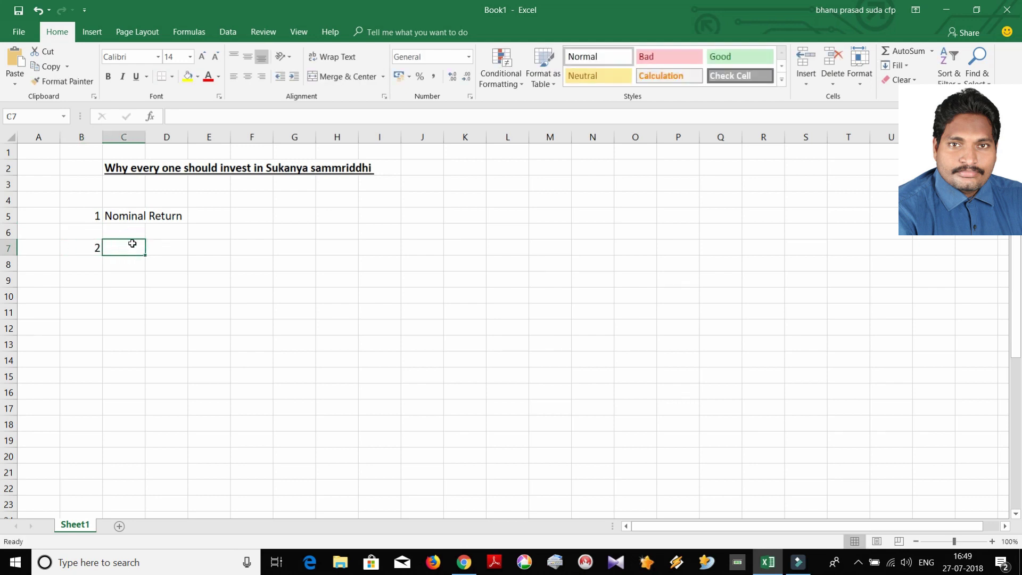
pyautogui.write('Tax Ad')
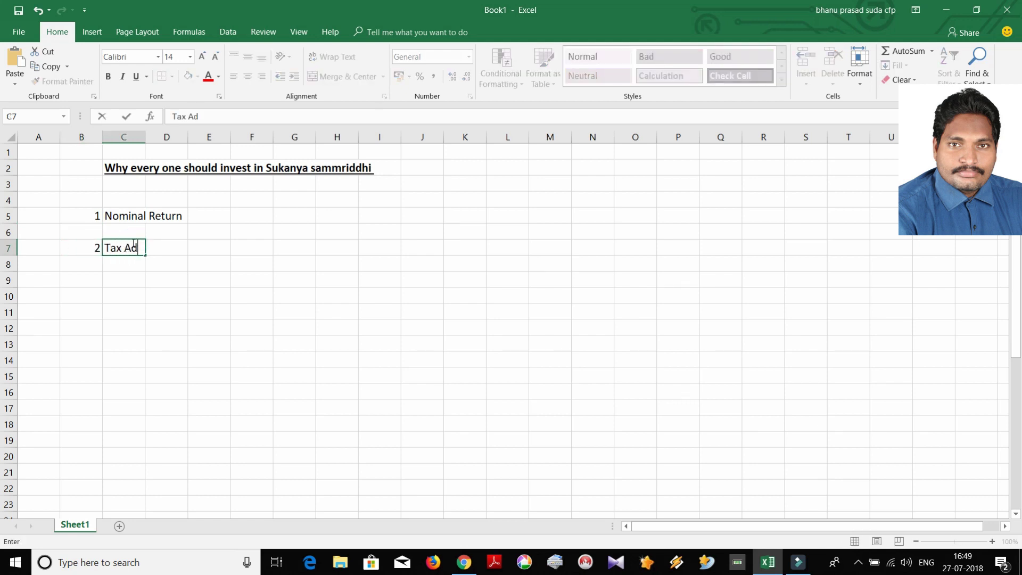
pyautogui.write('justed REtun')
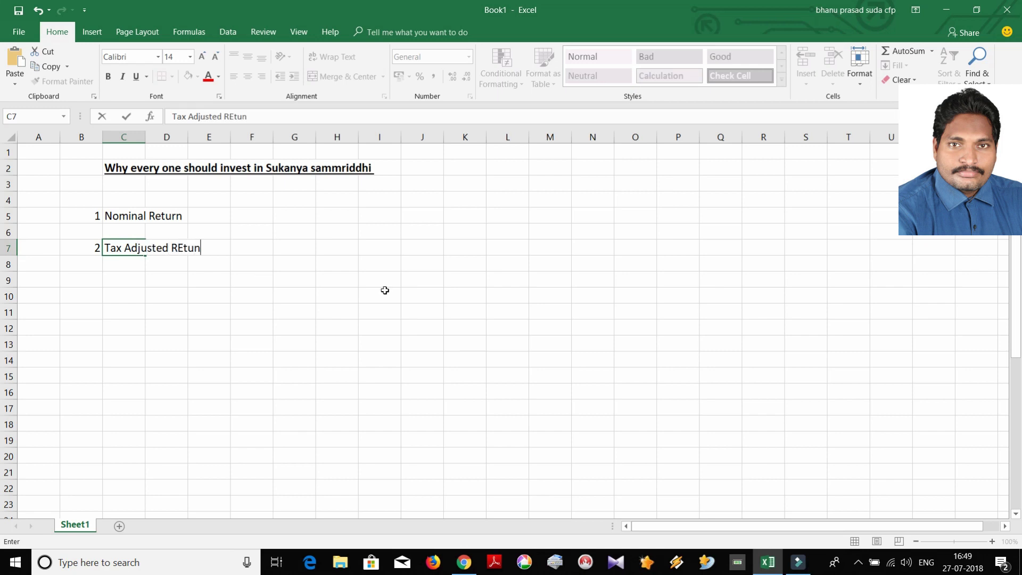
pyautogui.press('BackSpace')
pyautogui.write('rn')
pyautogui.click(385, 290)
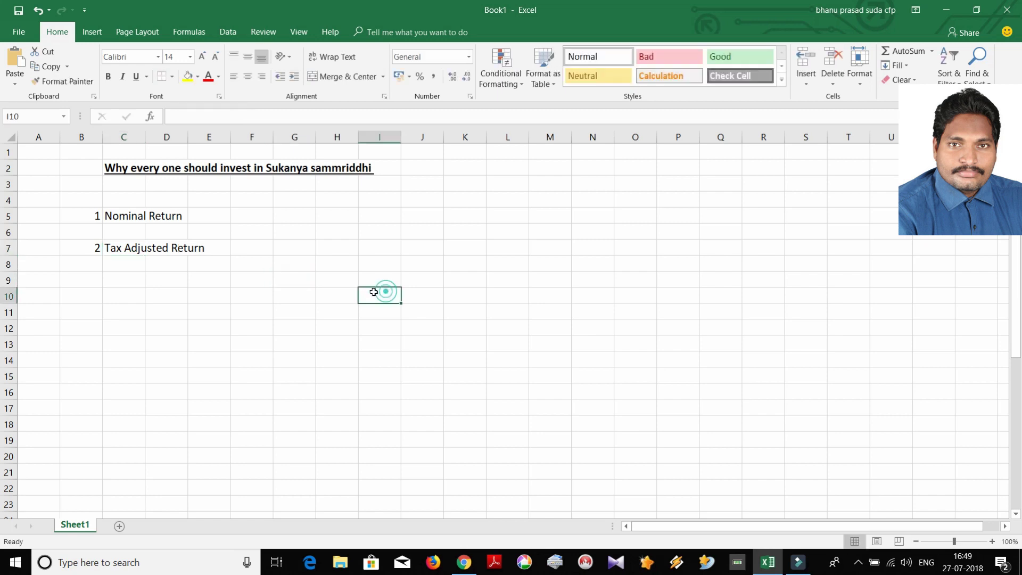
# Add item number 3 in cell B9 with the label "Tax Adjusted Real Rate of Return" in C9
pyautogui.click(91, 280)
pyautogui.write('3')
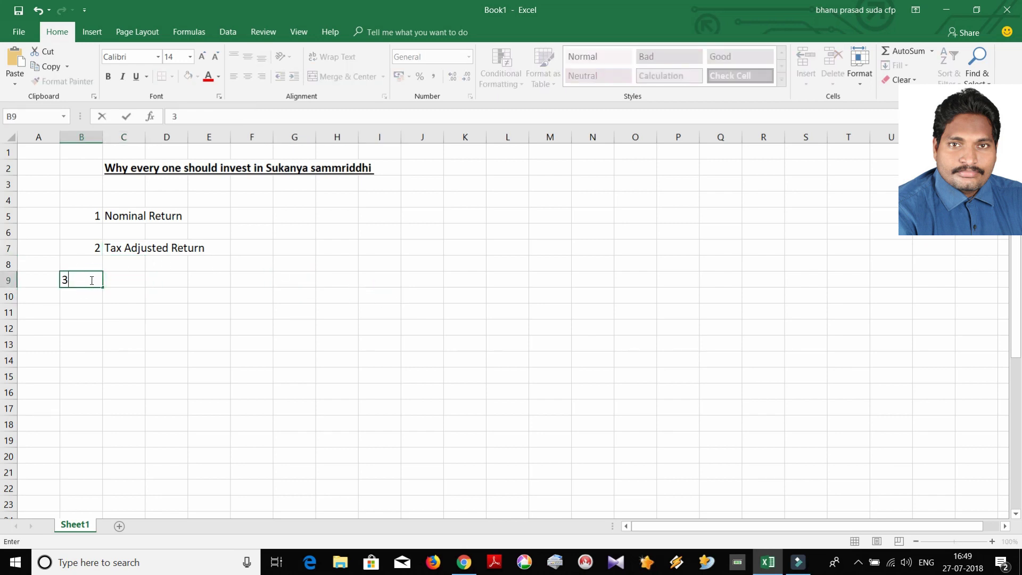
pyautogui.click(127, 281)
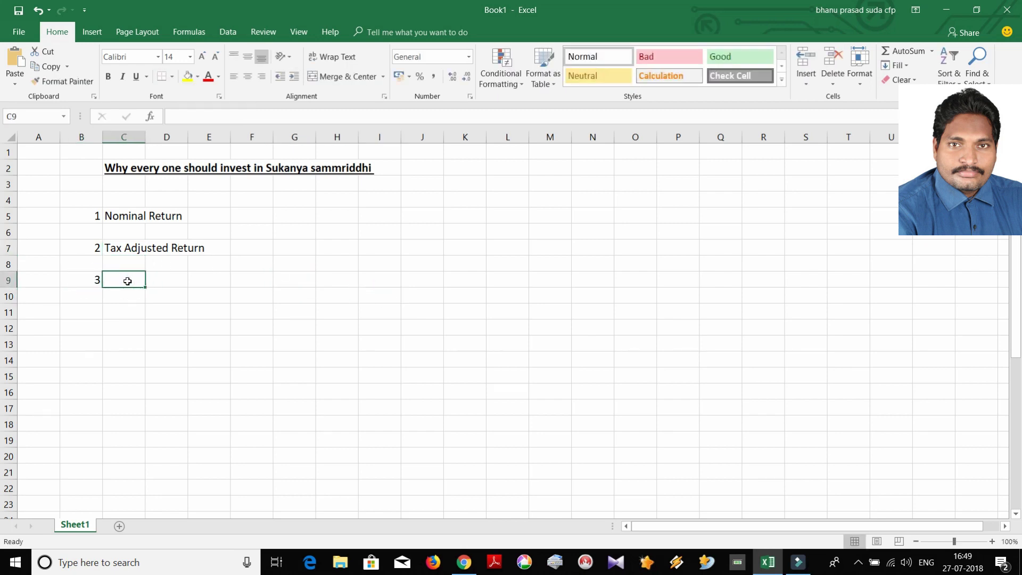
pyautogui.write('Tax A')
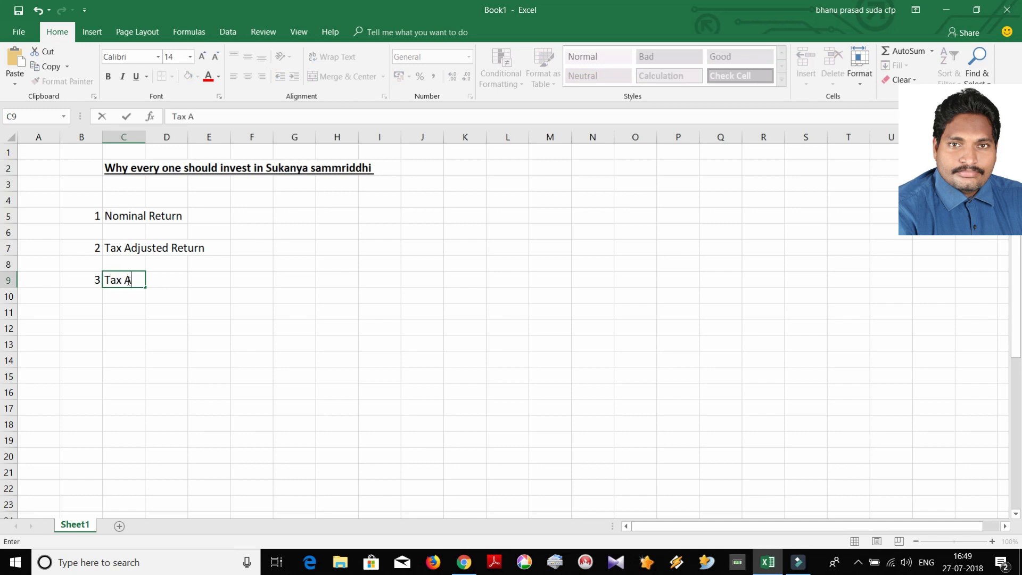
pyautogui.write('djusted')
pyautogui.press('Up')
pyautogui.write('Re')
pyautogui.press('BackSpace')
pyautogui.press('BackSpace')
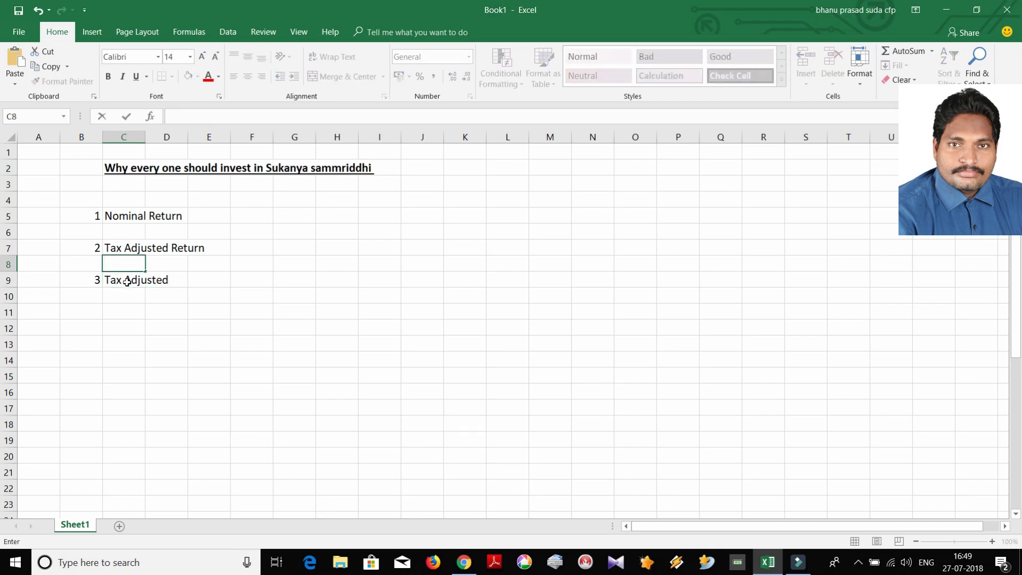
pyautogui.moveTo(104, 281); pyautogui.dragTo(190, 292)
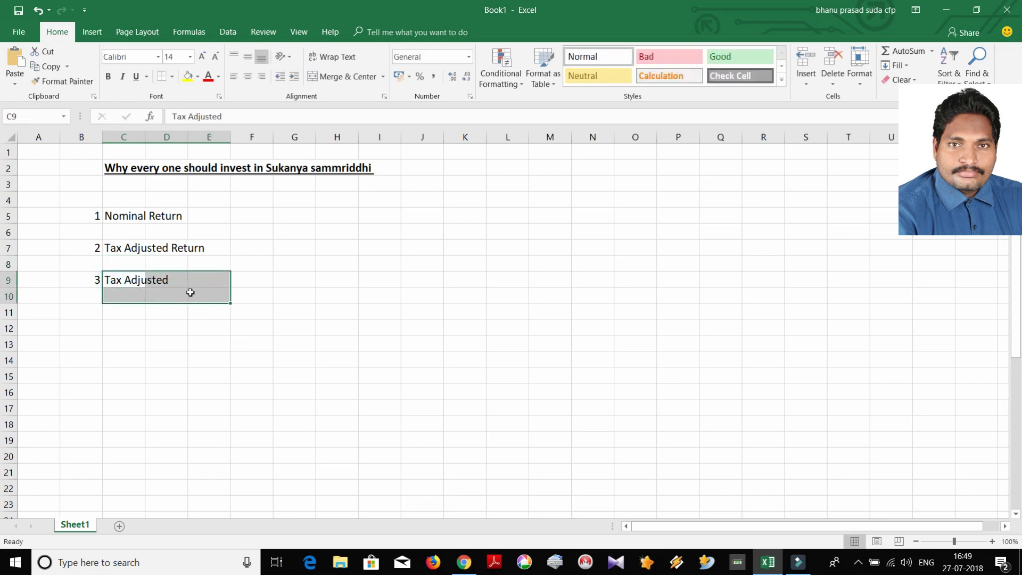
pyautogui.write('Tax A')
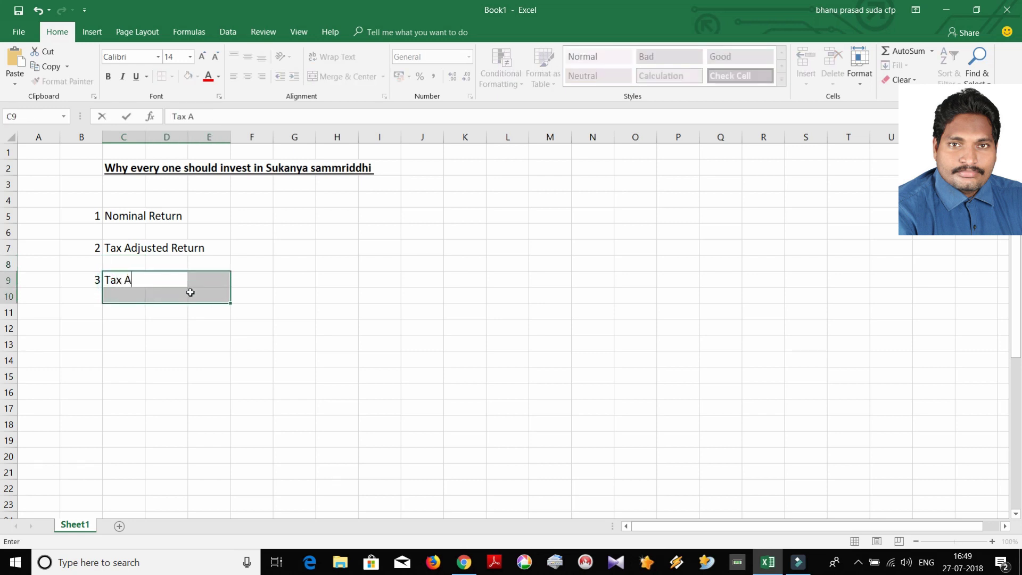
pyautogui.write('djusted Real Rate ')
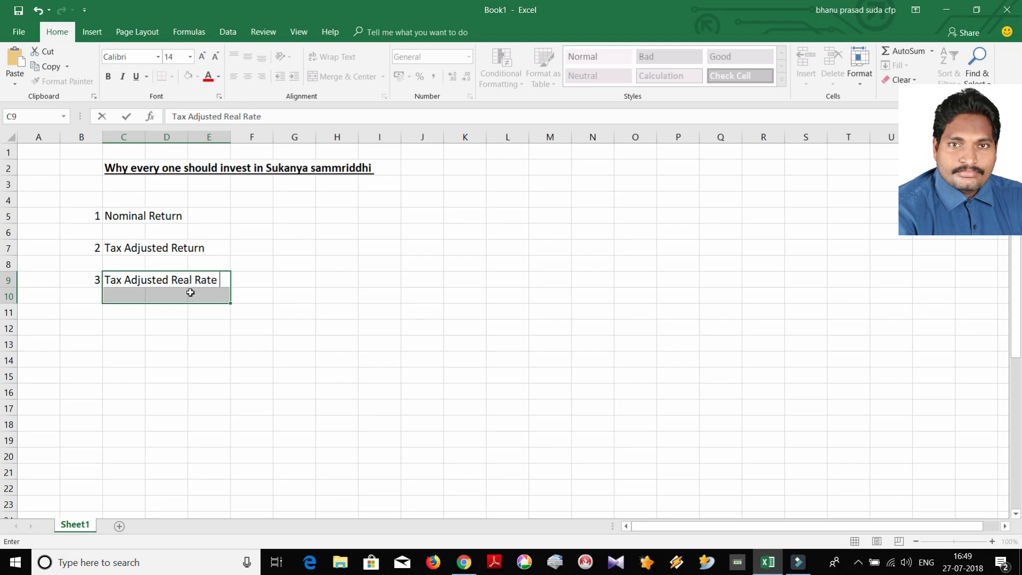
pyautogui.write('of Return')
pyautogui.click(335, 309)
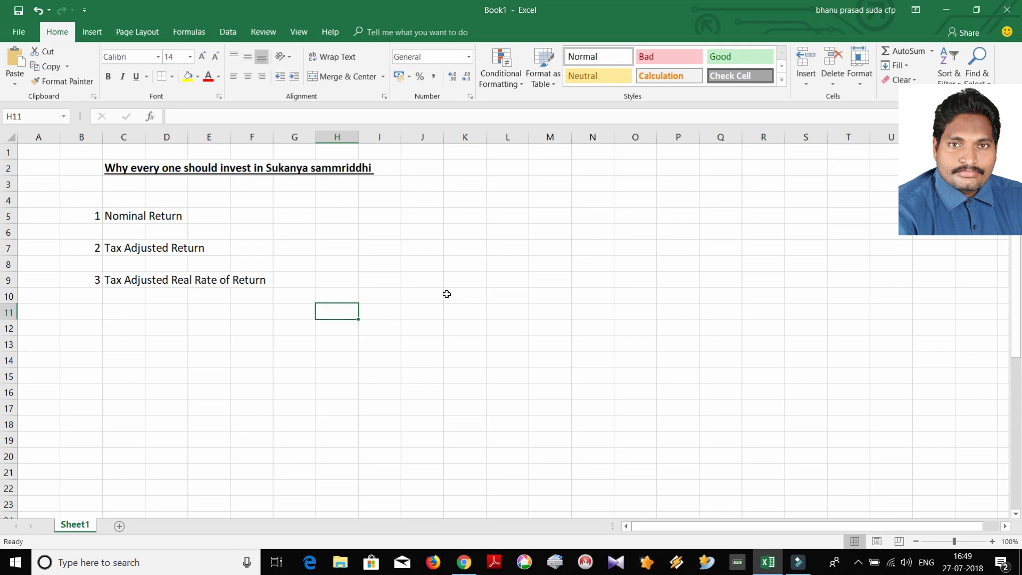
# Enter 8.10% in H5 for the nominal return and 0% in H7 for the tax adjusted return
pyautogui.click(352, 217)
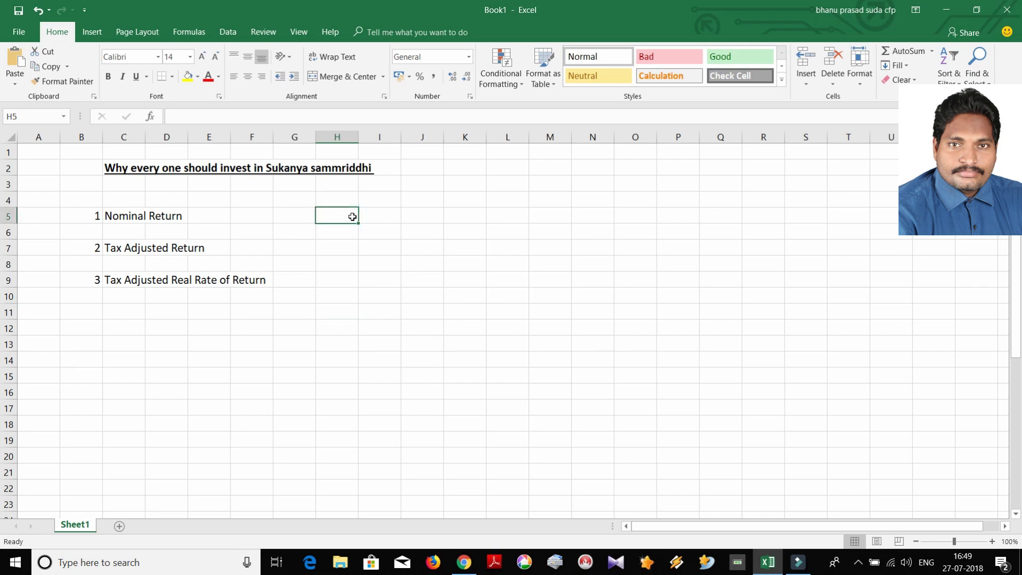
pyautogui.write('8')
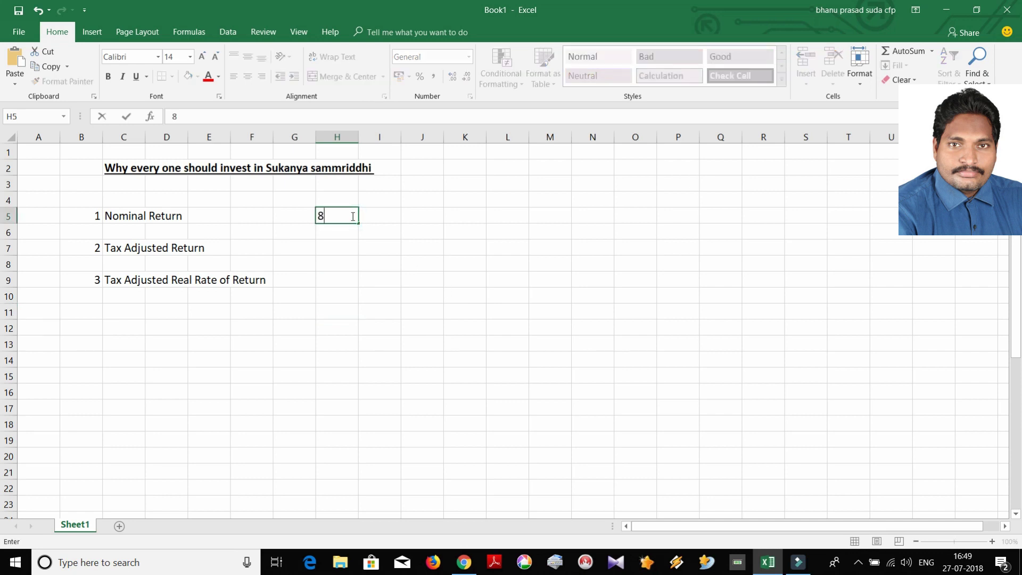
pyautogui.write('.10%')
pyautogui.press('Return')
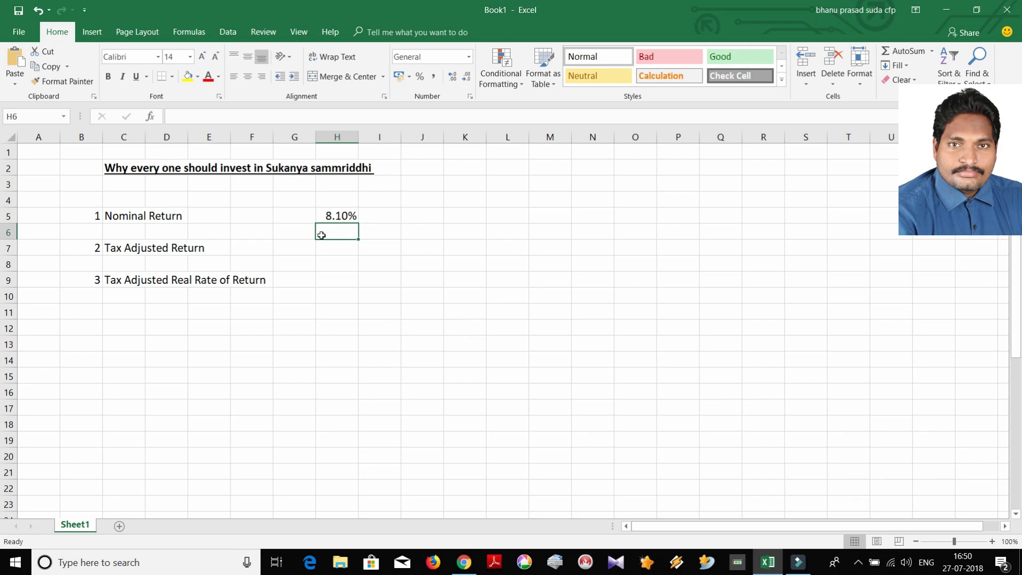
pyautogui.click(333, 250)
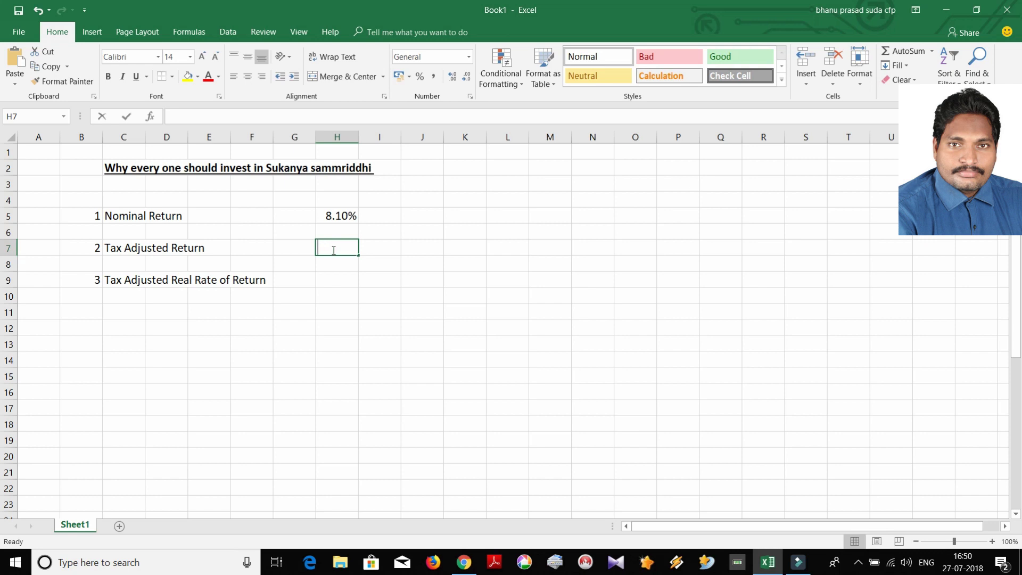
pyautogui.write('0%')
pyautogui.press('Return')
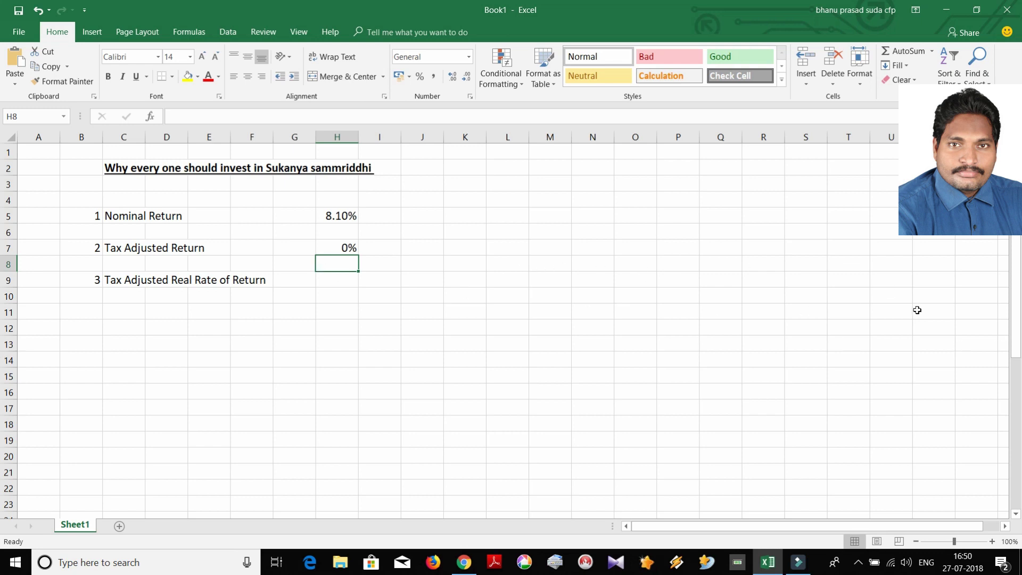
# Enter 6% in cell H9 on the Tax Adjusted Real Rate of Return row
pyautogui.click(343, 248)
pyautogui.click(331, 279)
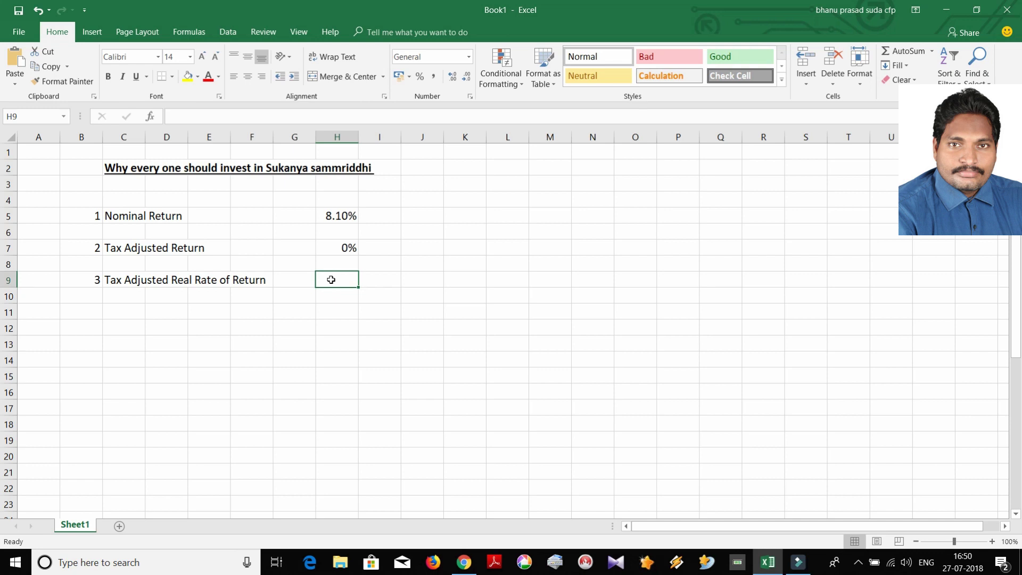
pyautogui.click(337, 282)
pyautogui.write('6%')
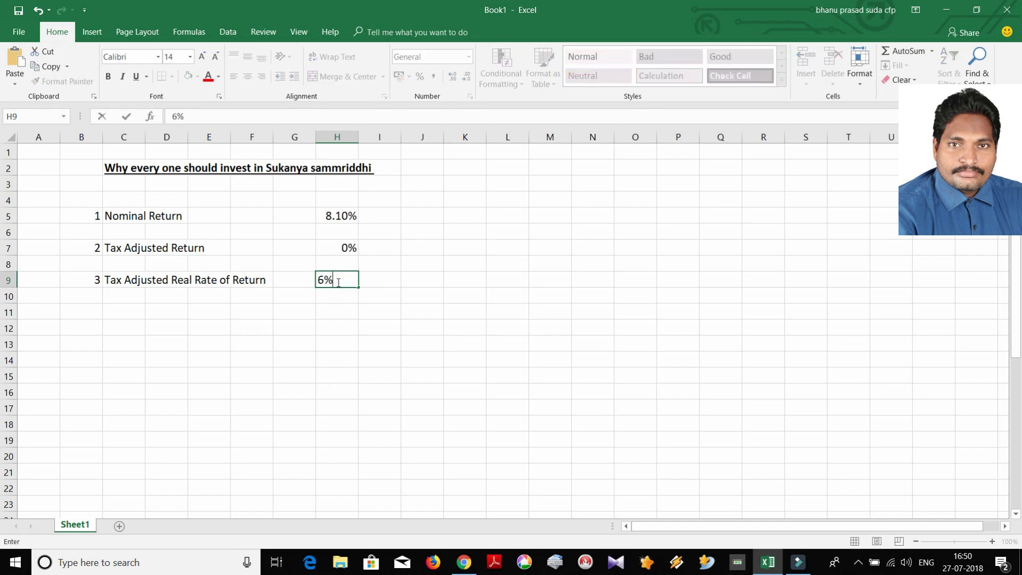
pyautogui.press('Return')
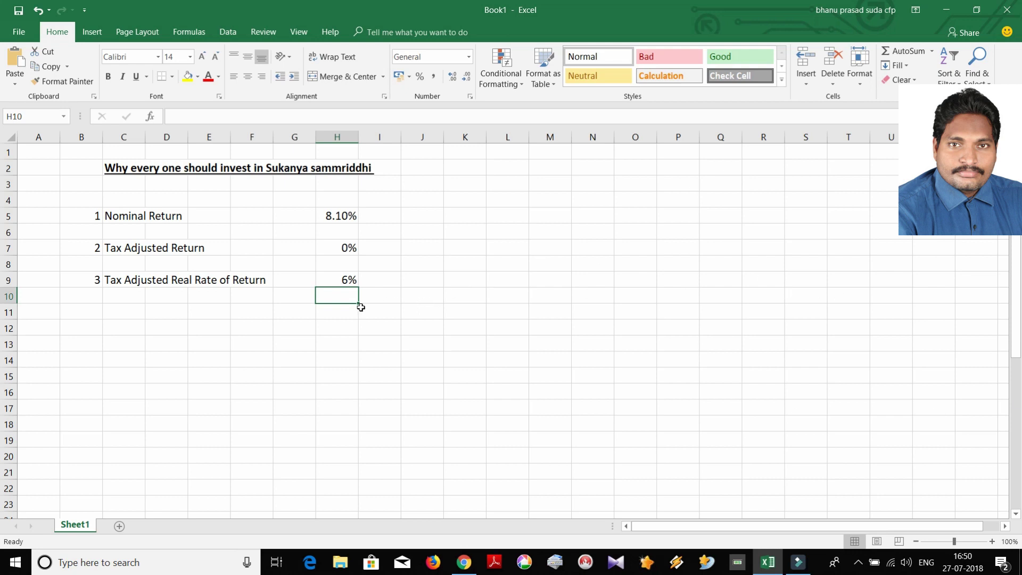
# Calculate the real rate of return in cell H10 with the formula =H5-H9
pyautogui.click(340, 292)
pyautogui.write('=')
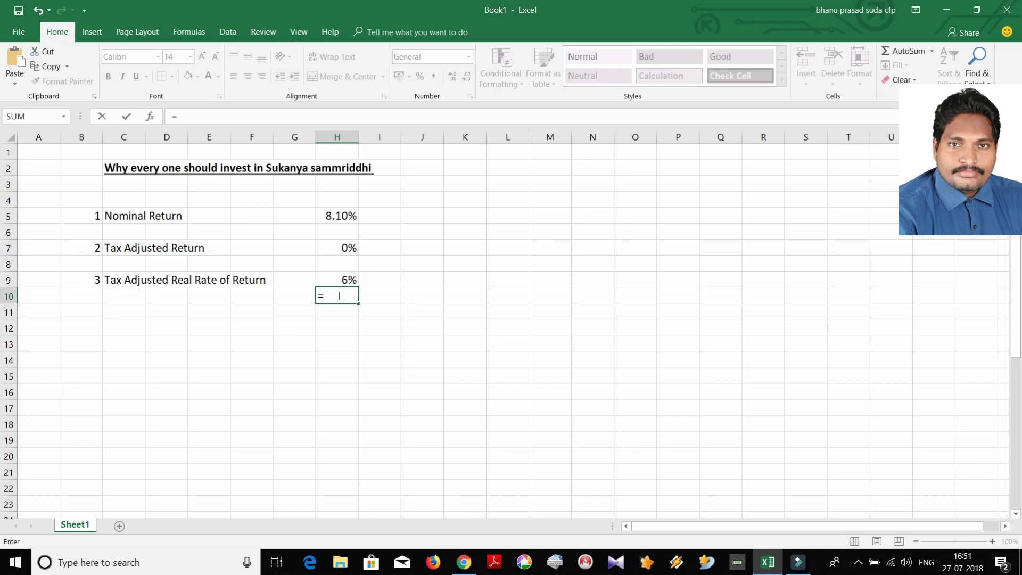
pyautogui.click(330, 215)
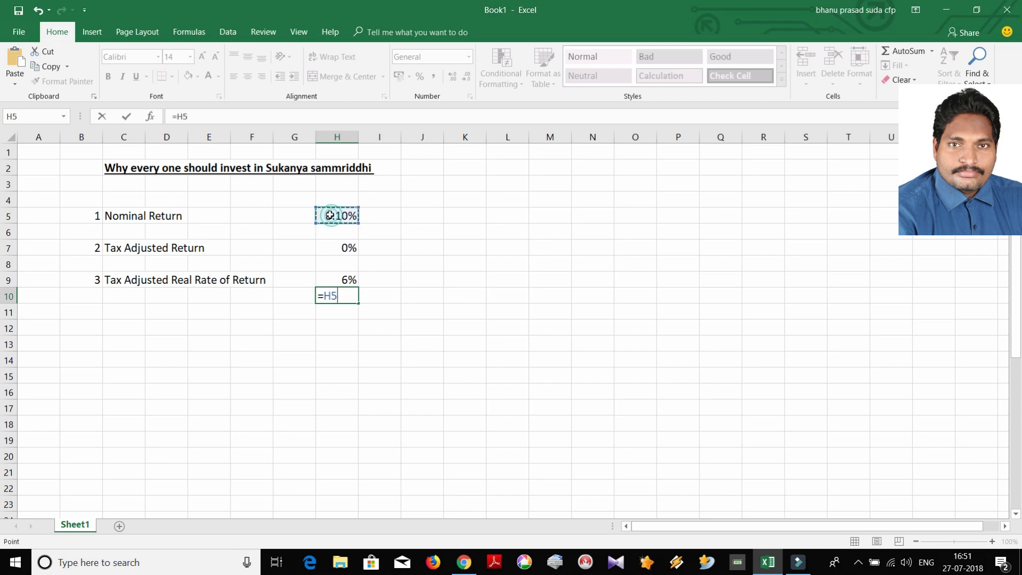
pyautogui.write('-')
pyautogui.click(329, 273)
pyautogui.press('Return')
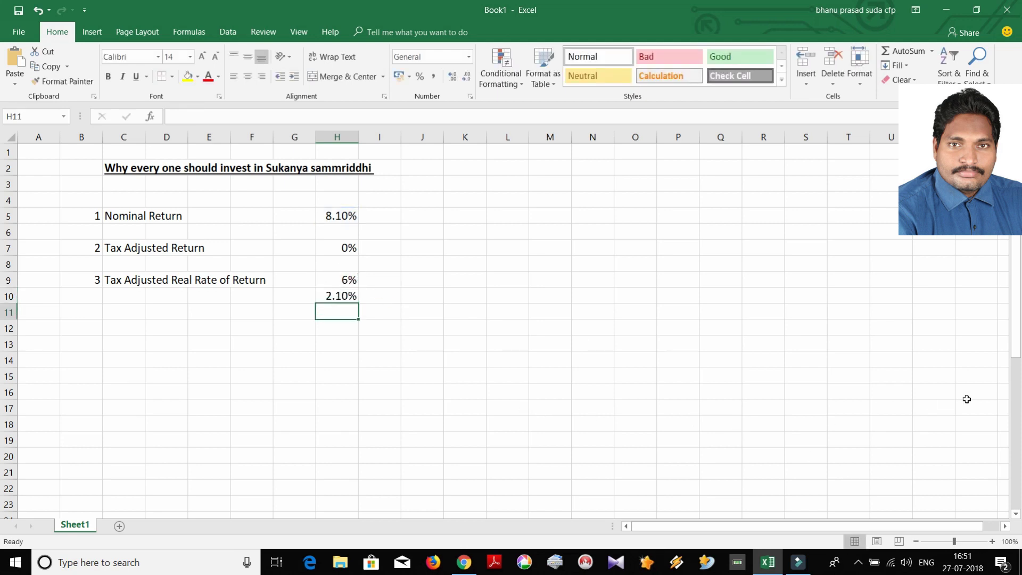
pyautogui.click(342, 297)
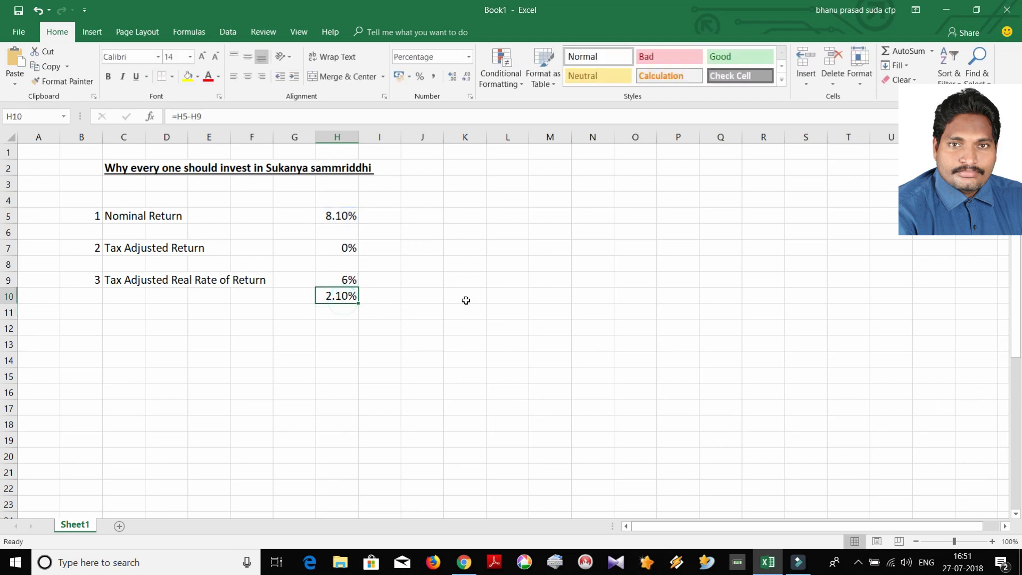
# Add the heading "Sammriddhi" in cell H4 above the percentages and widen column H to fit it
pyautogui.click(393, 213)
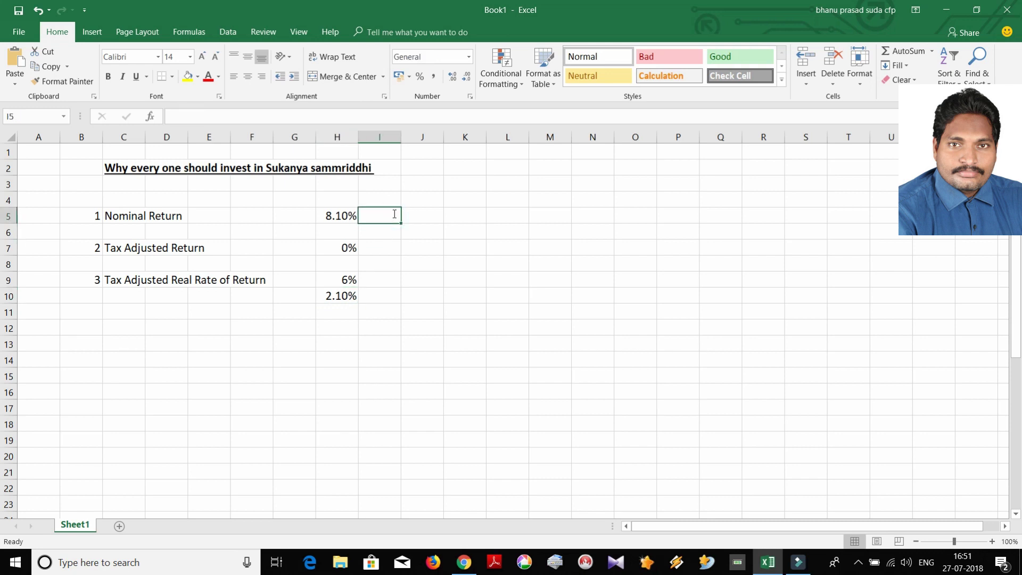
pyautogui.write('7')
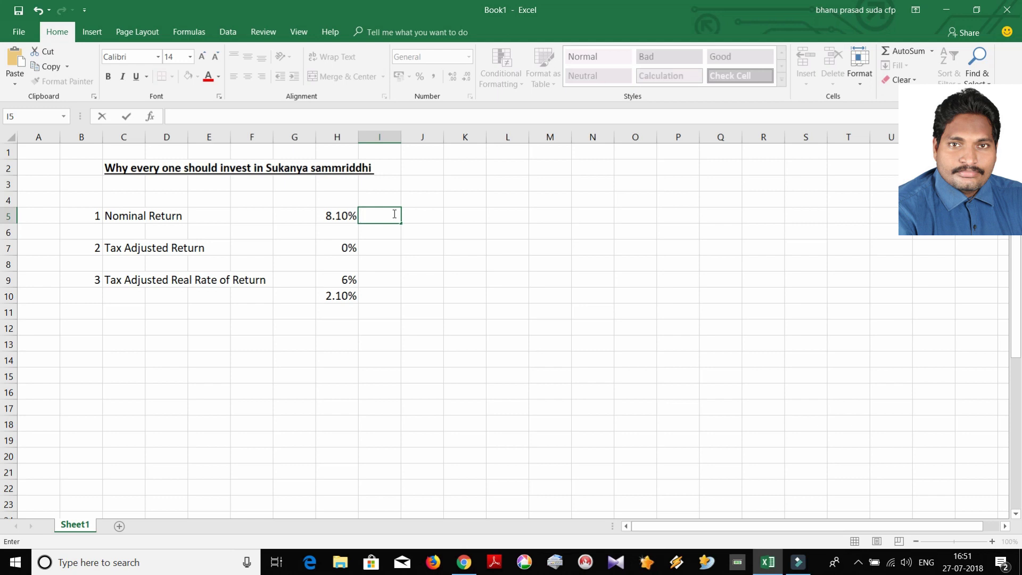
pyautogui.click(339, 197)
pyautogui.write('S')
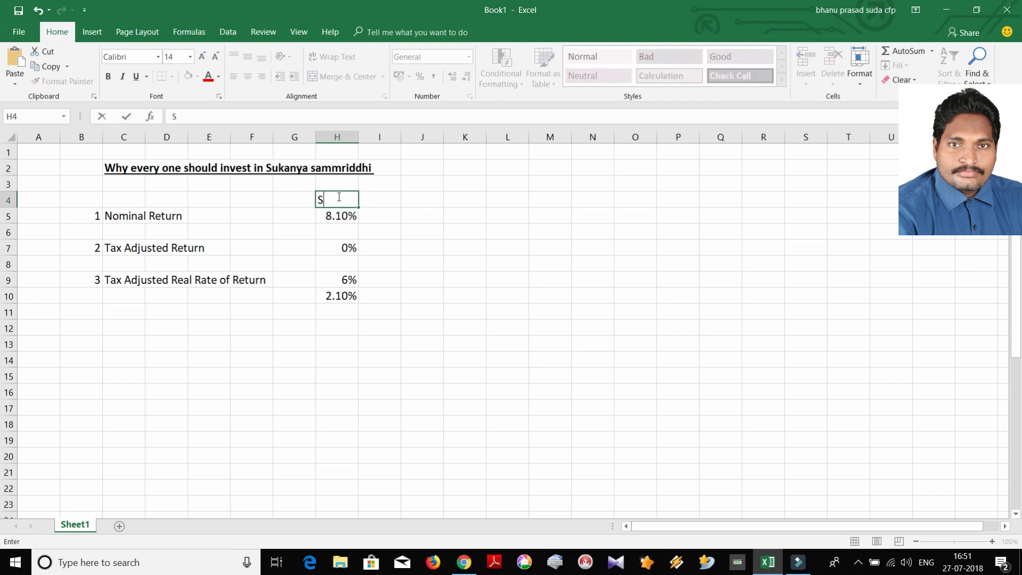
pyautogui.write('ammriddhi')
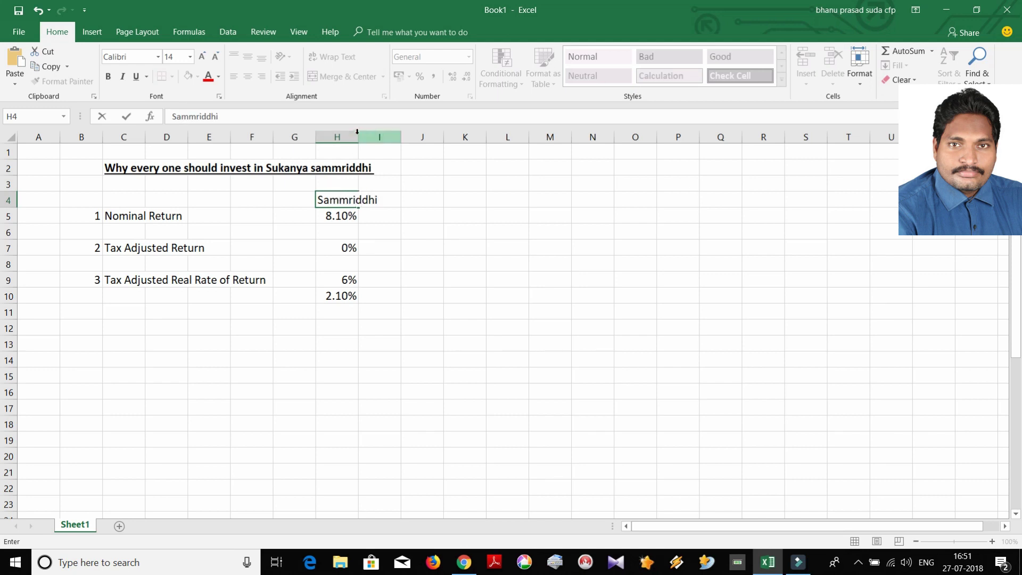
pyautogui.click(360, 153)
pyautogui.moveTo(358, 141); pyautogui.dragTo(439, 156)
pyautogui.click(472, 197)
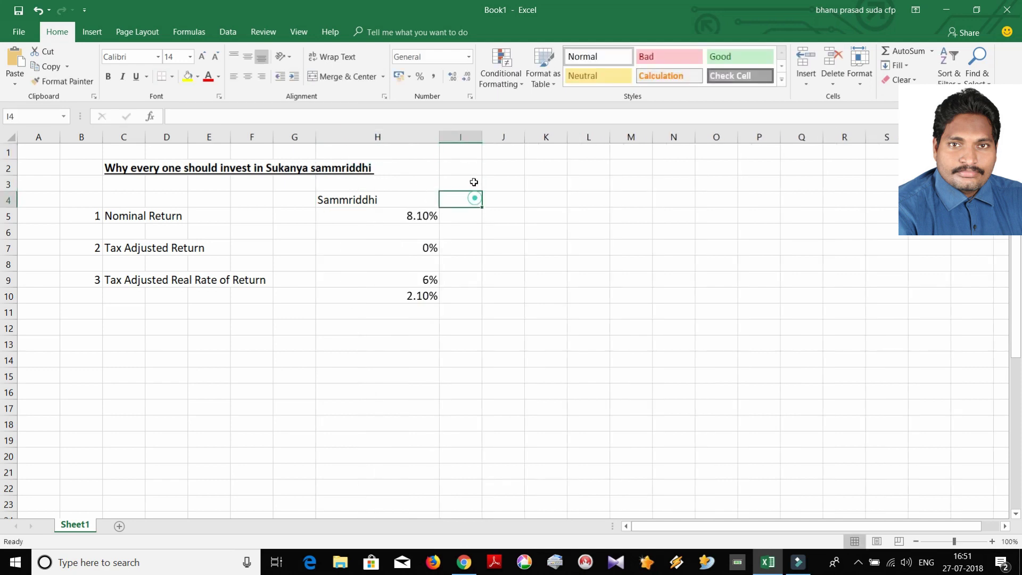
# Widen column I and set up the bank comparison with the heading "Bank" in I4 and a 7% nominal return in I5
pyautogui.moveTo(481, 130); pyautogui.dragTo(545, 151)
pyautogui.click(484, 179)
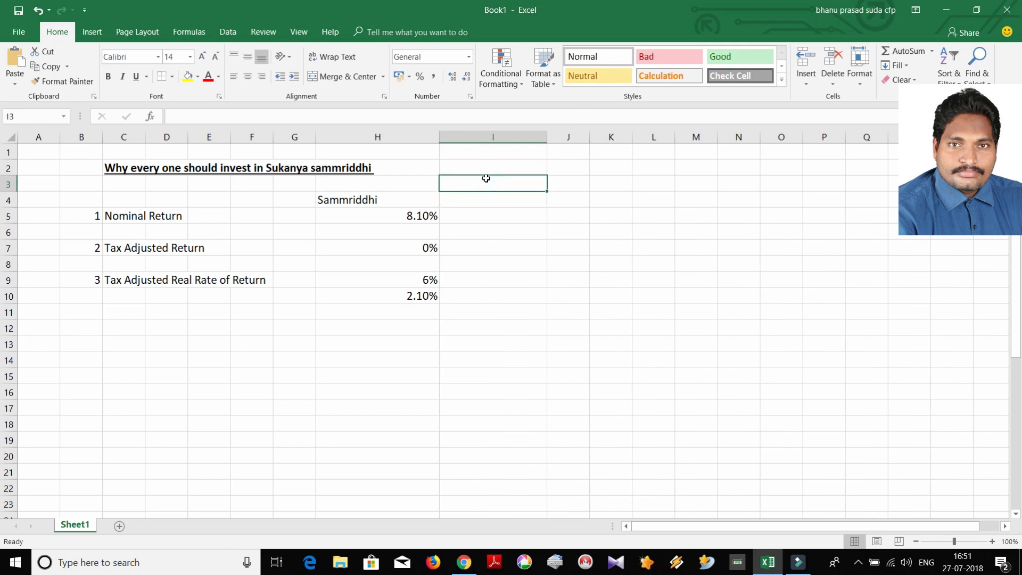
pyautogui.click(505, 202)
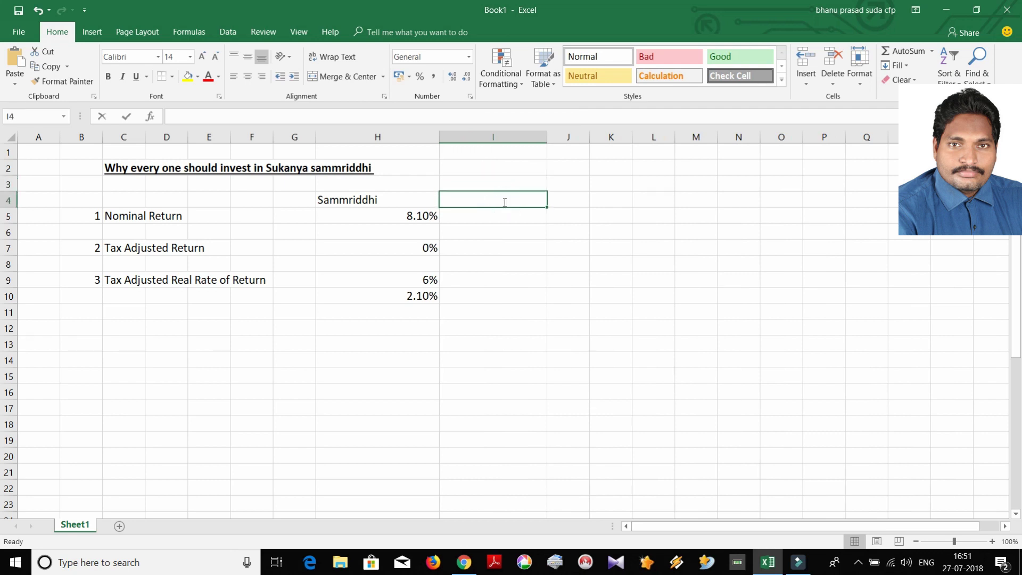
pyautogui.write('Bank')
pyautogui.press('Return')
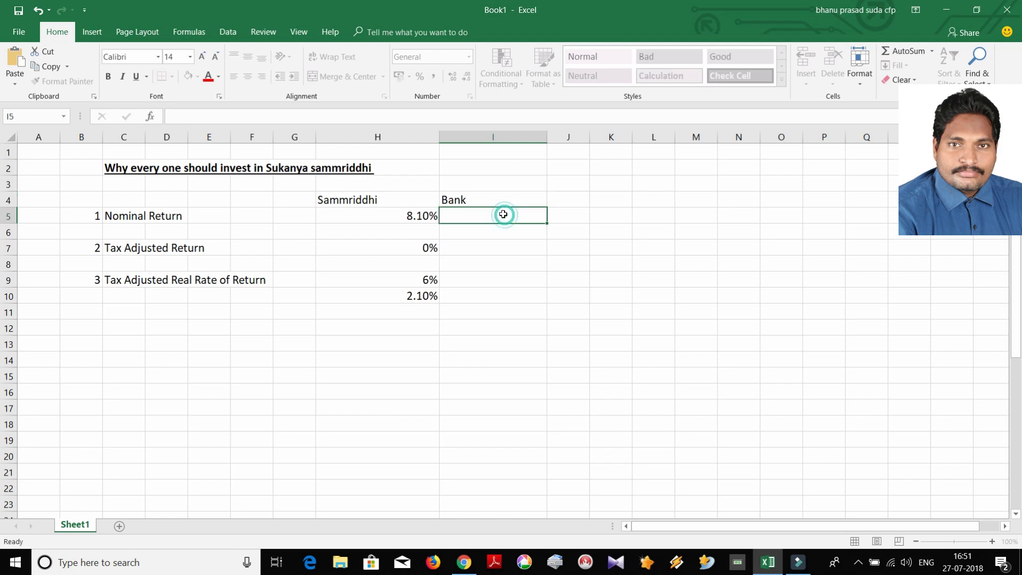
pyautogui.write('7%')
pyautogui.click(653, 258)
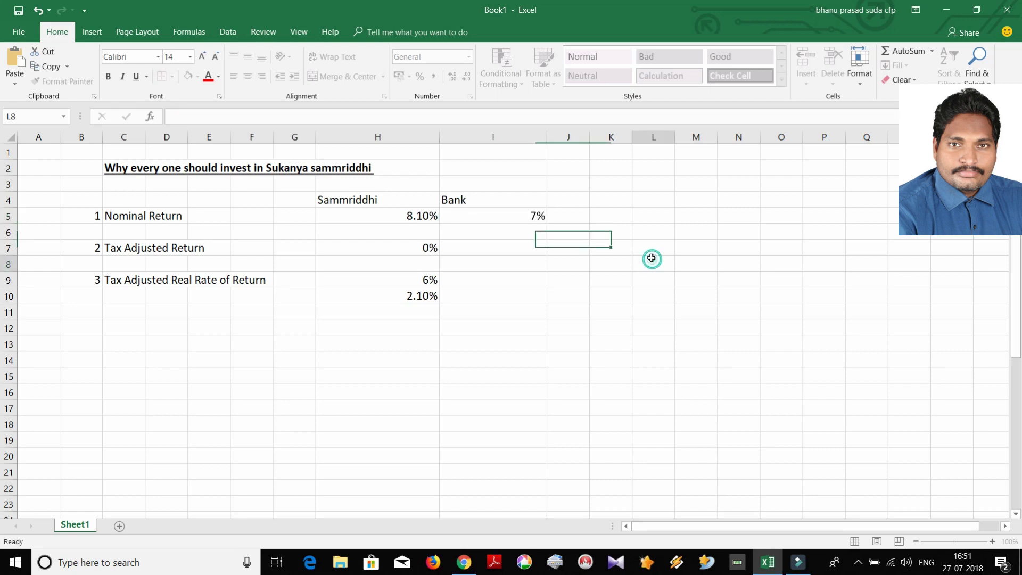
# Enter 10% in cell I7 on the Tax Adjusted Return row of the Bank column
pyautogui.click(510, 244)
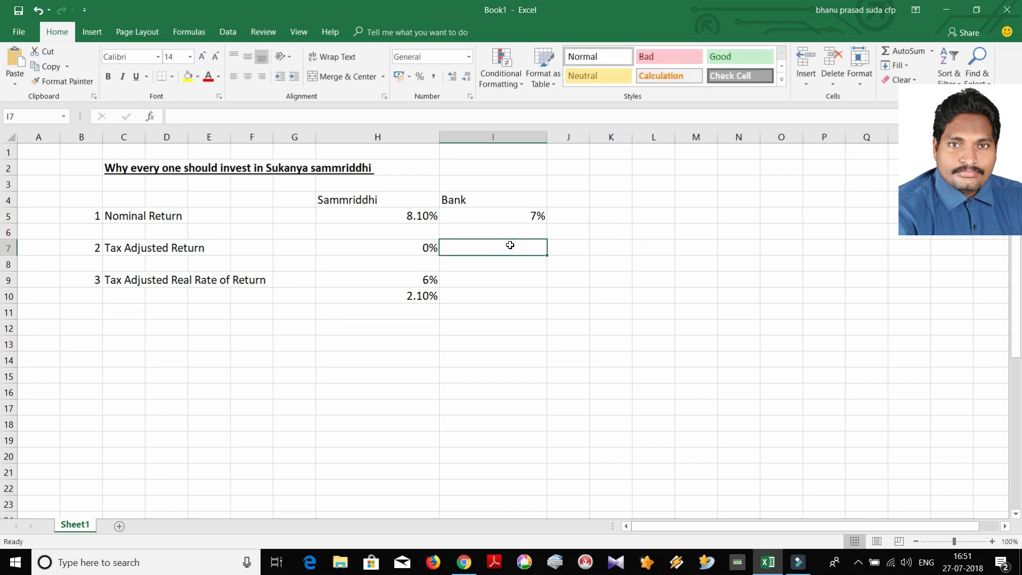
pyautogui.write('=')
pyautogui.press('BackSpace')
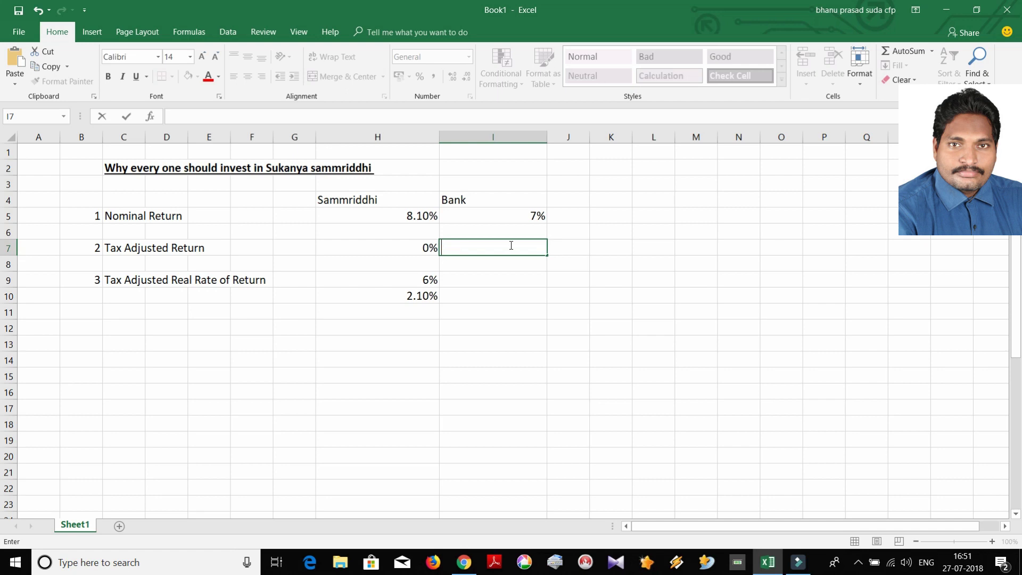
pyautogui.write('10%')
pyautogui.press('Return')
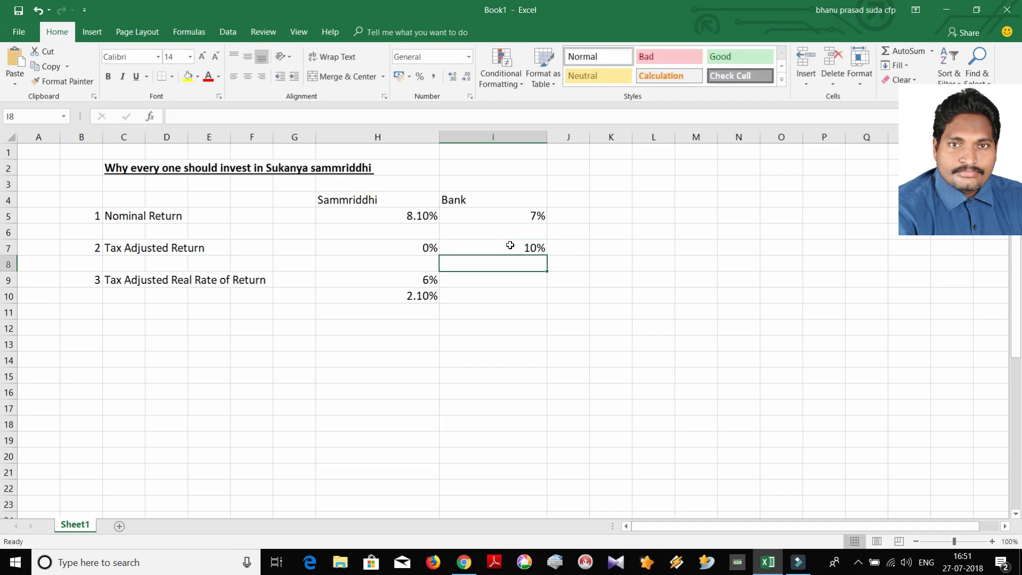
# Calculate the bank's tax adjusted return in cell I7 with the formula =I5*(1-10%)
pyautogui.click(515, 245)
pyautogui.write('=')
pyautogui.click(521, 201)
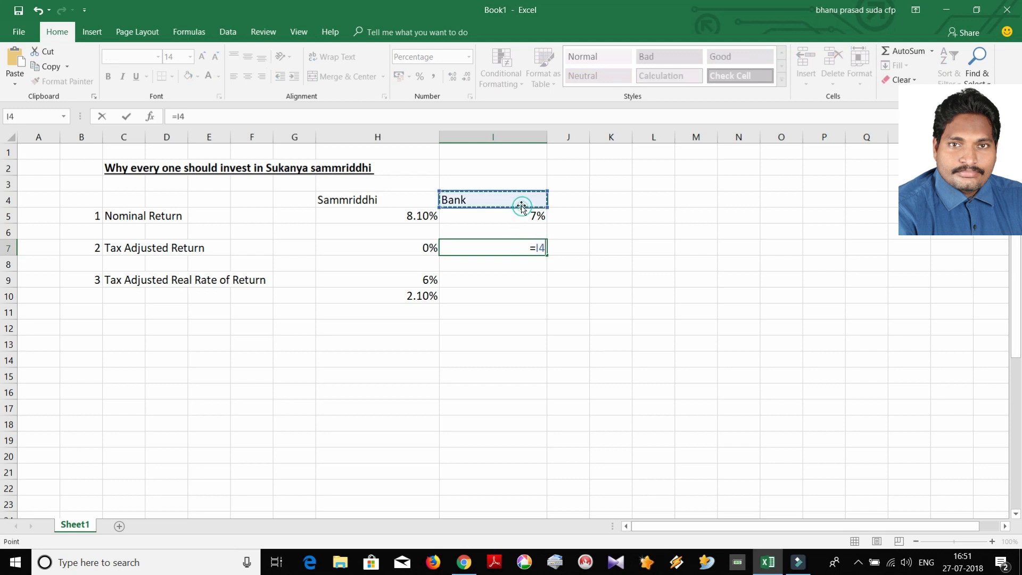
pyautogui.click(520, 213)
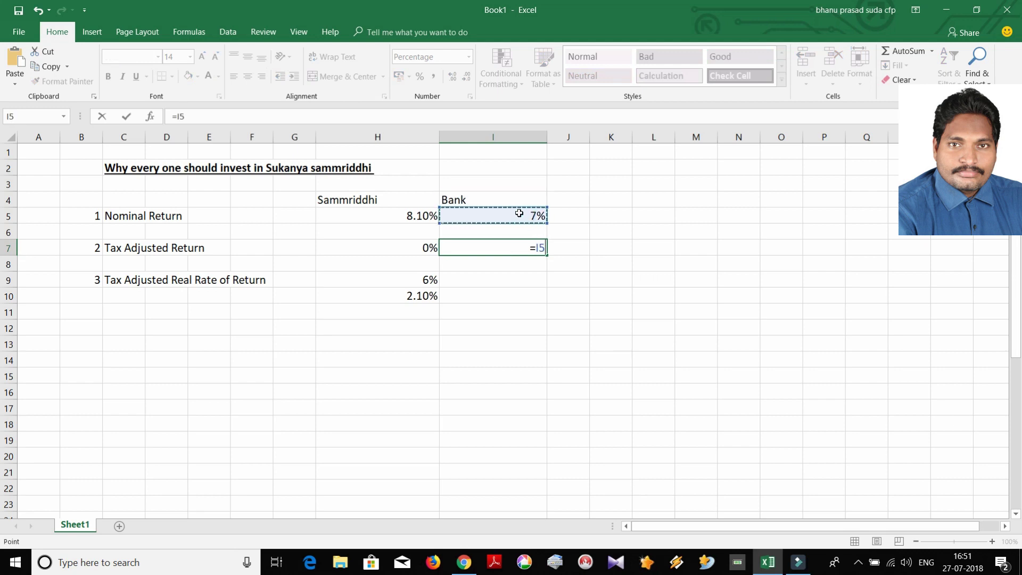
pyautogui.write('*')
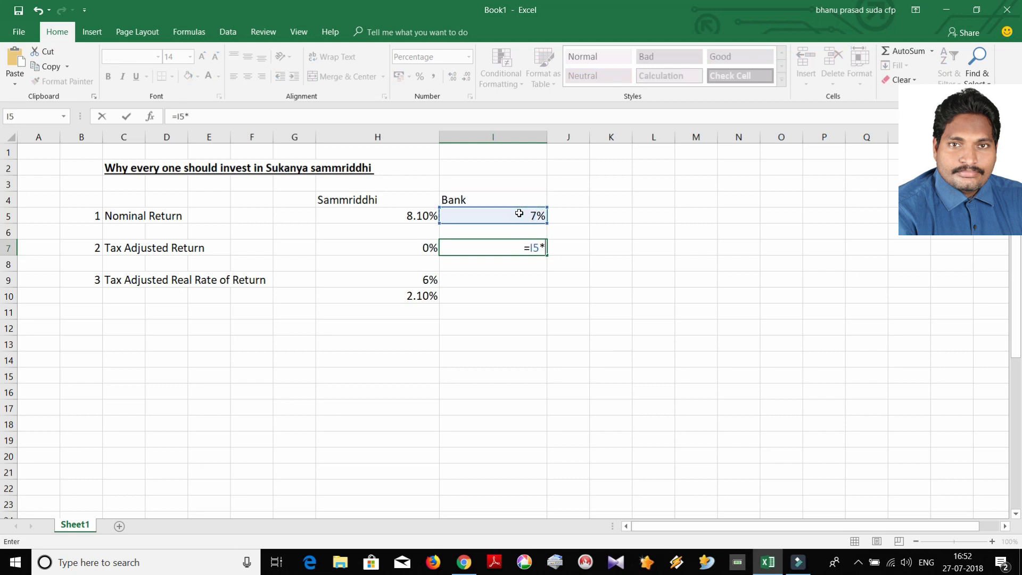
pyautogui.write('(1-10%)')
pyautogui.press('Return')
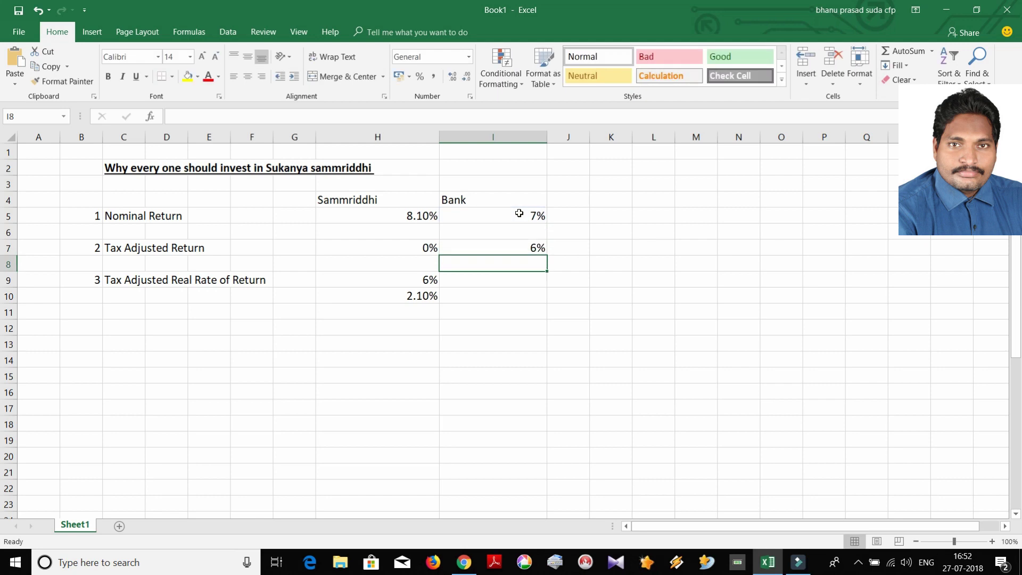
pyautogui.click(535, 244)
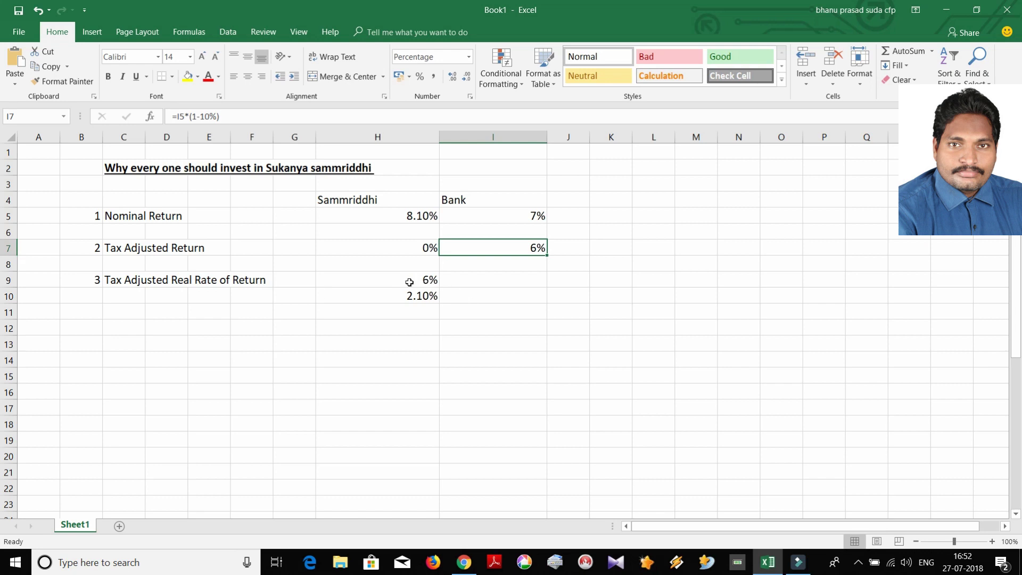
# Enter 6% in cell I9 on the Tax Adjusted Real Rate of Return row for the bank
pyautogui.click(506, 282)
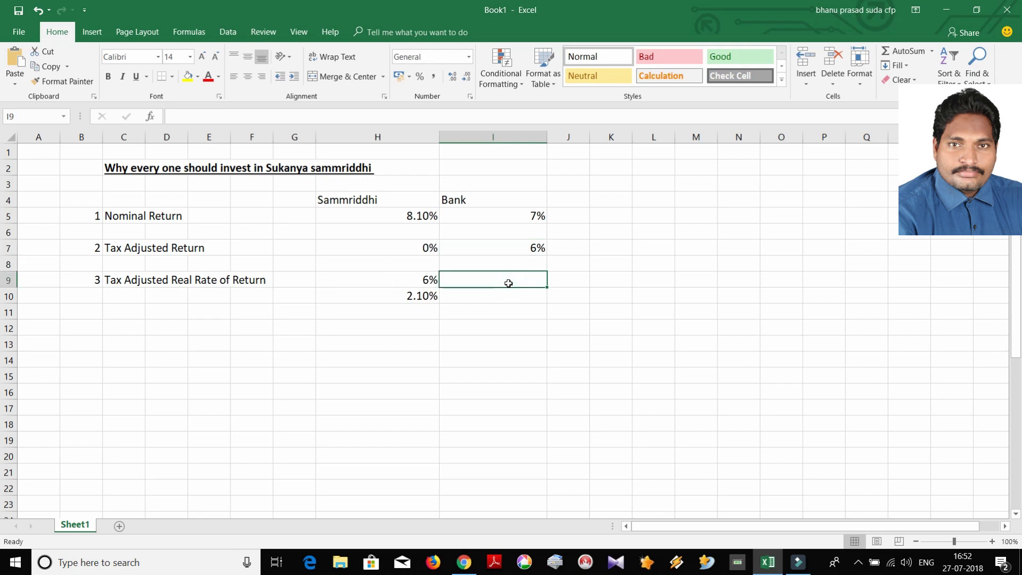
pyautogui.write('6^')
pyautogui.press('Return')
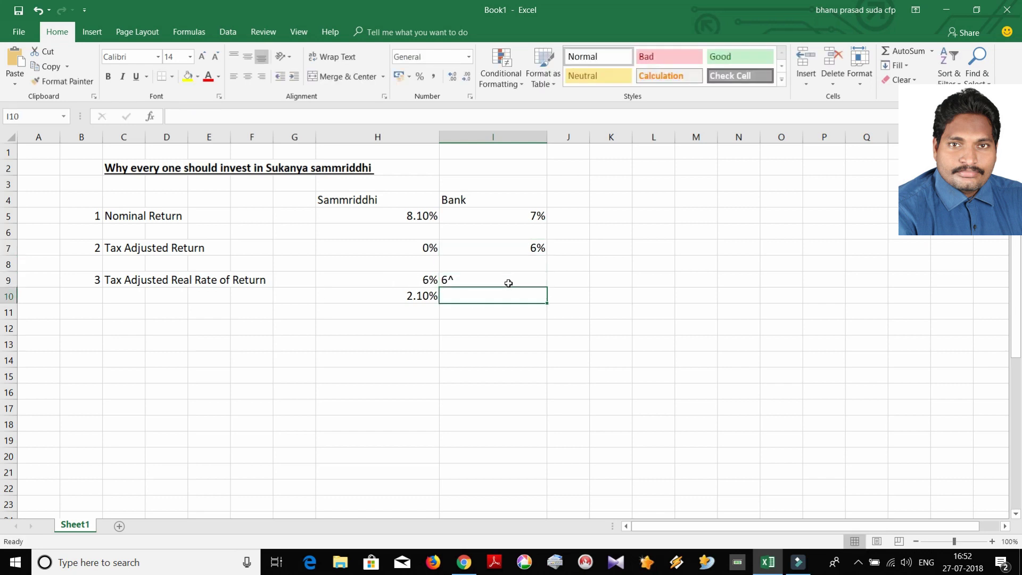
pyautogui.click(509, 282)
pyautogui.write('6')
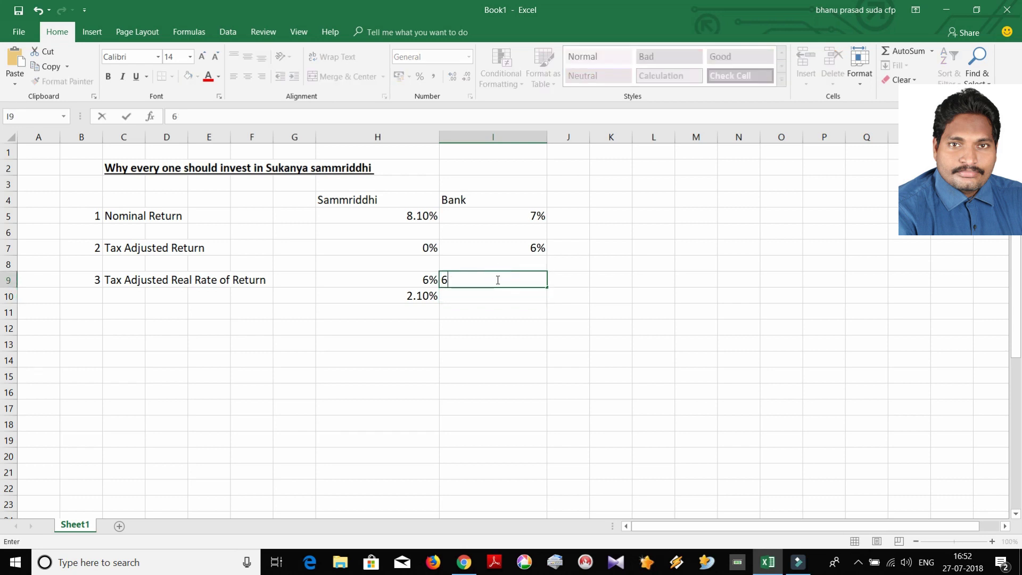
pyautogui.write('%')
pyautogui.press('Return')
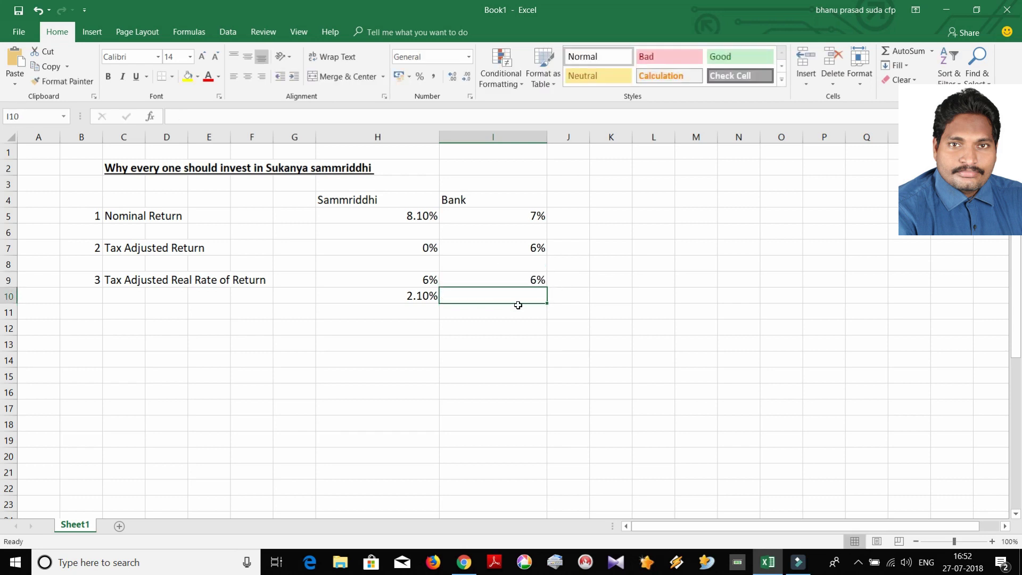
# Enter 0 in cell I10 as the bank's real rate of return
pyautogui.click(510, 297)
pyautogui.write('0')
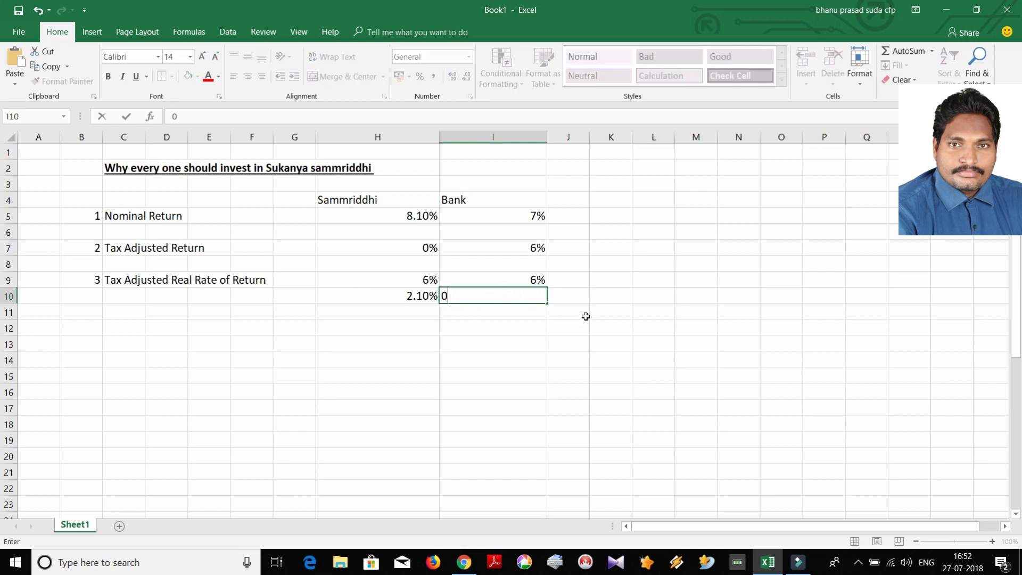
pyautogui.click(630, 305)
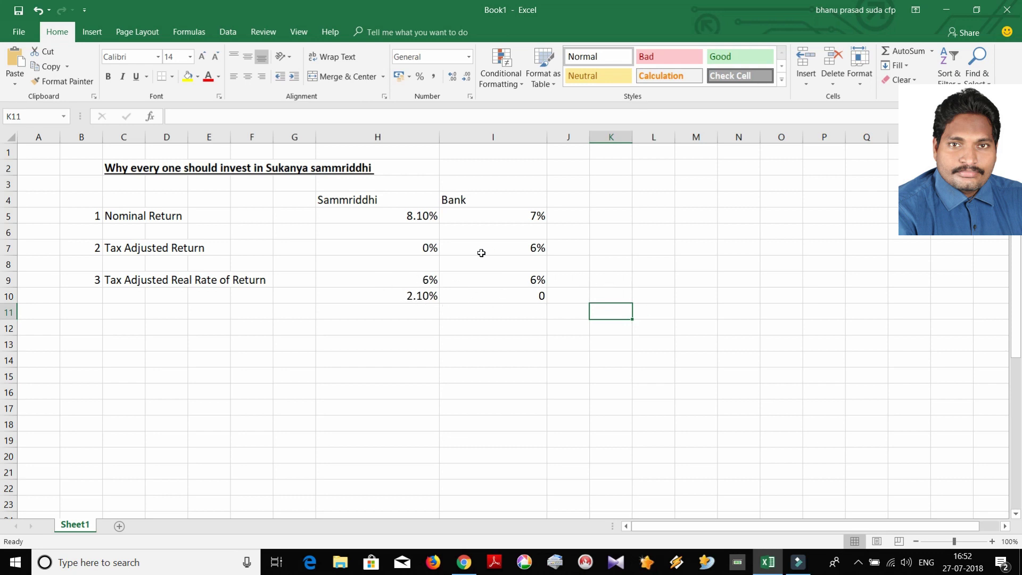
# Change the tax rate in the I7 formula to 30%, making it =I5*(1-30%)
pyautogui.click(519, 246)
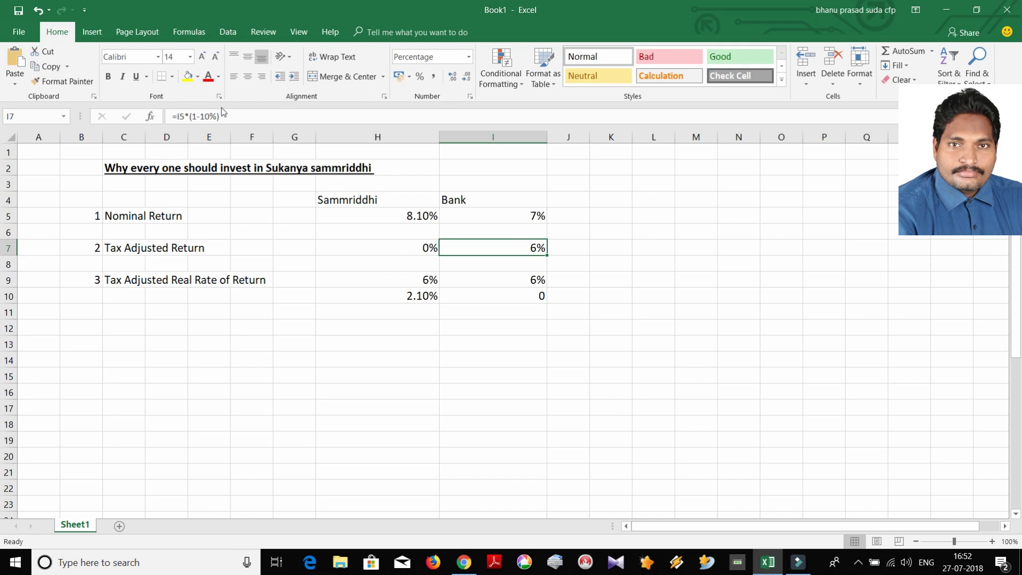
pyautogui.click(205, 117)
pyautogui.press('BackSpace')
pyautogui.write('3')
pyautogui.press('Return')
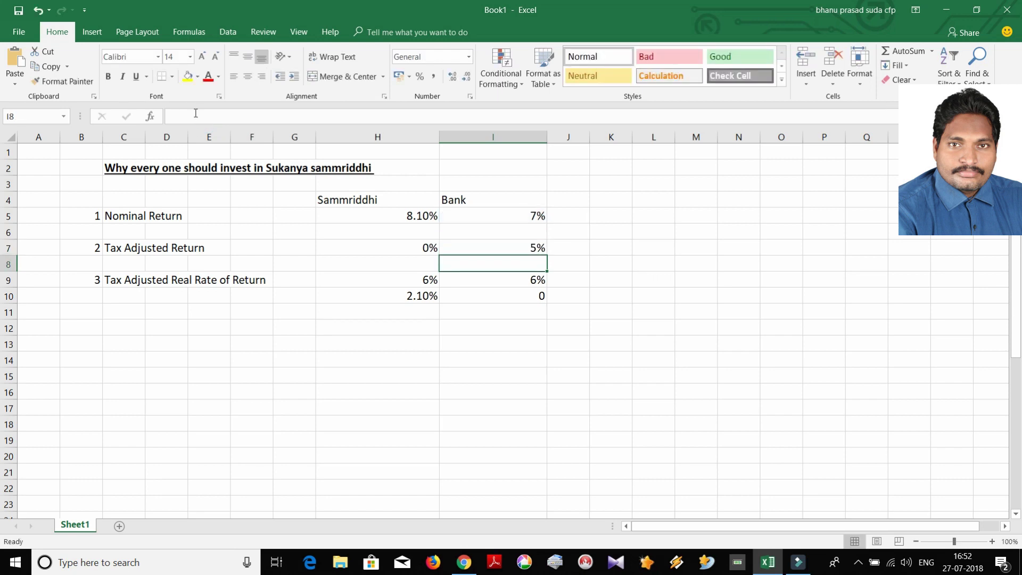
pyautogui.click(526, 244)
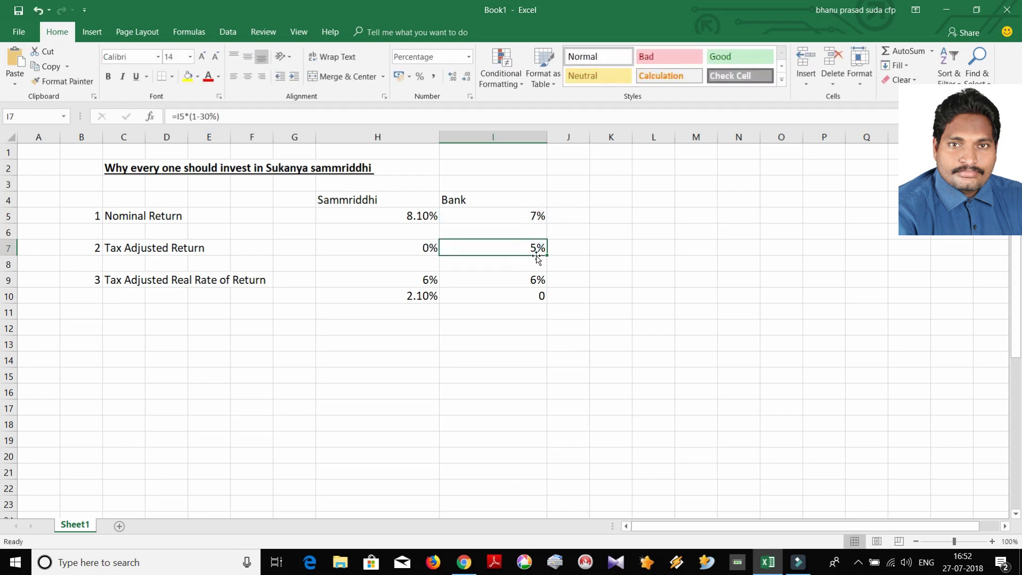
# Set the bank's real rate of return in cell I10 to -1%
pyautogui.click(528, 294)
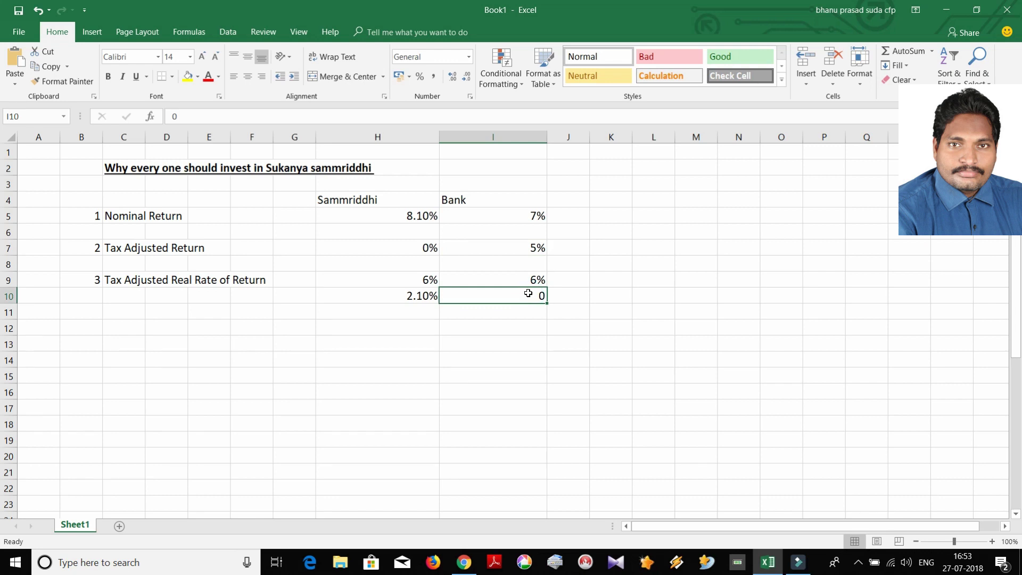
pyautogui.press('BackSpace')
pyautogui.write('-1%')
pyautogui.press('Return')
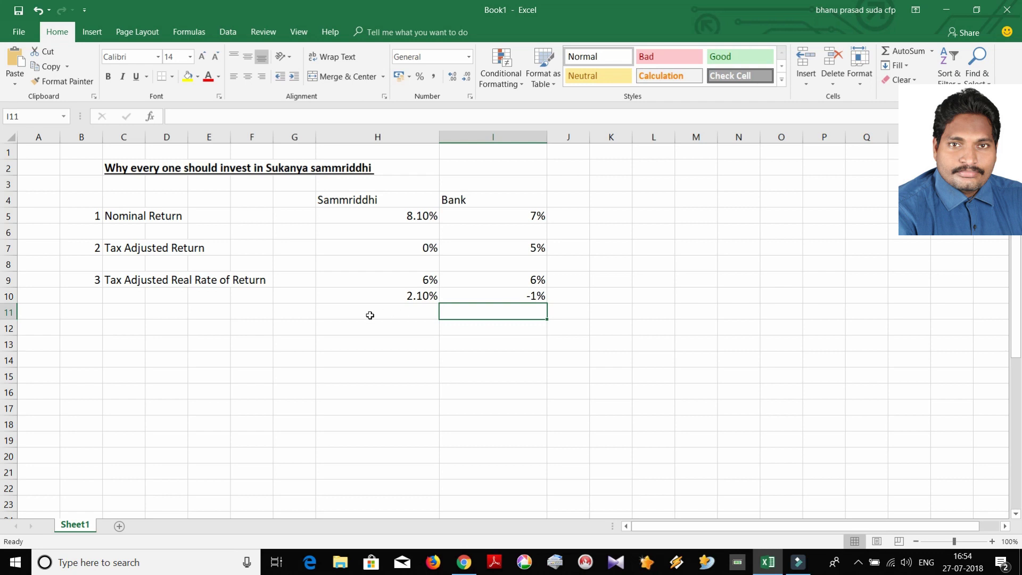
# Write "Recommendation 30% slab should investment monthly 12,000 in Sukanya Sammriddhi.." in cell C12
pyautogui.click(141, 333)
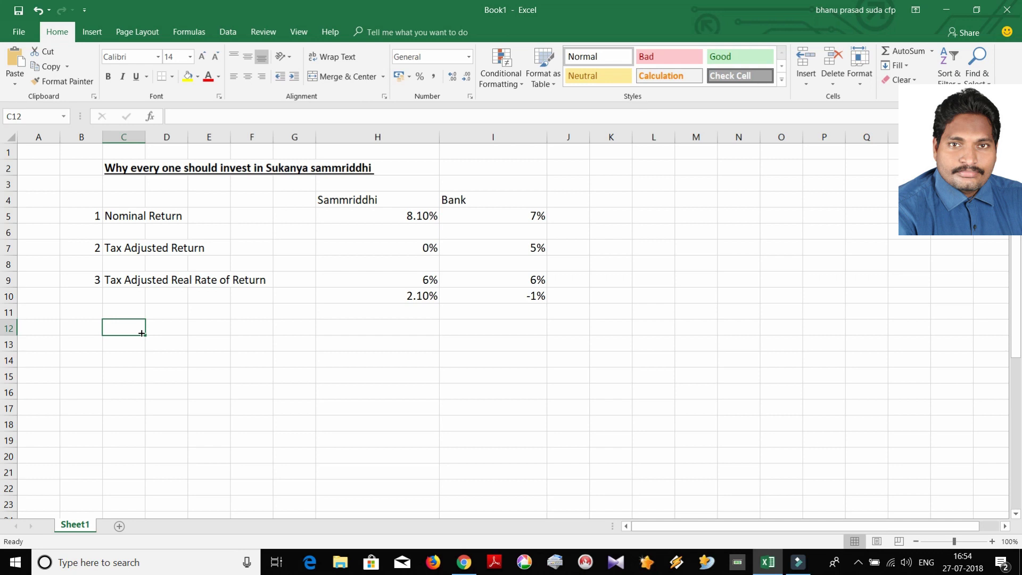
pyautogui.write('5')
pyautogui.press('BackSpace')
pyautogui.write('6')
pyautogui.press('BackSpace')
pyautogui.write('Recommend')
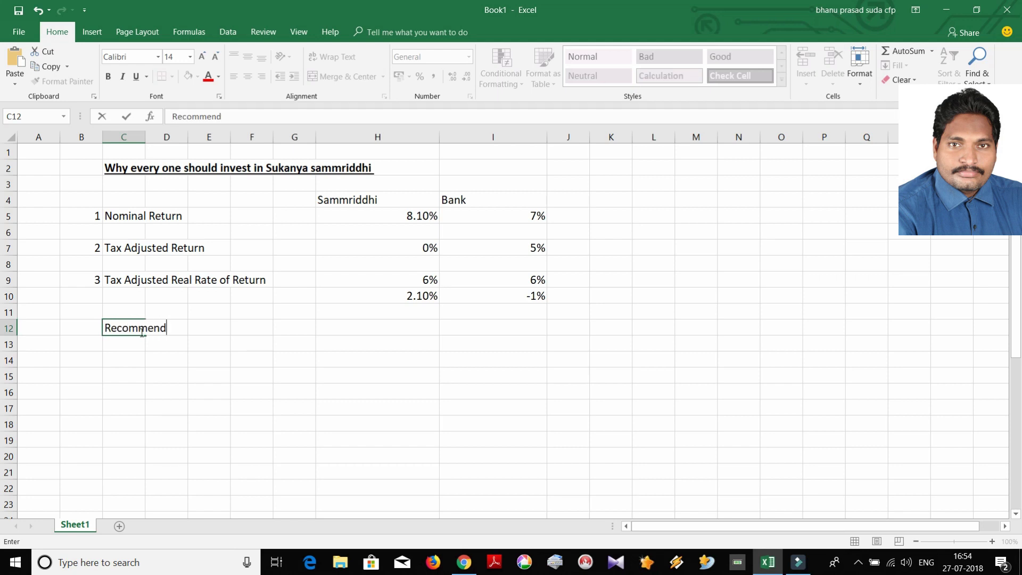
pyautogui.write('ation')
pyautogui.write('30% sla')
pyautogui.press('BackSpace')
pyautogui.press('BackSpace')
pyautogui.write('lab s')
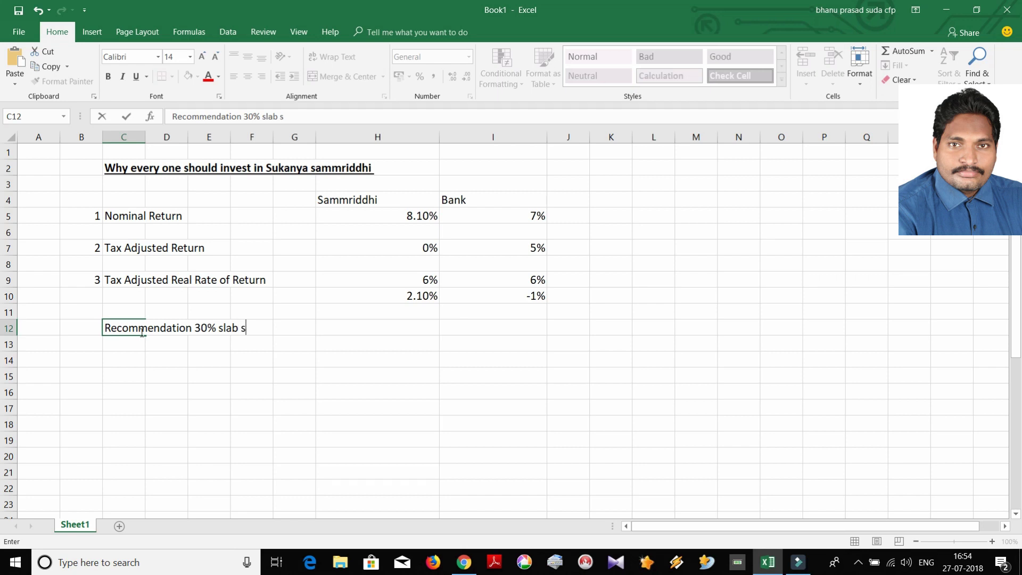
pyautogui.write('hould investm')
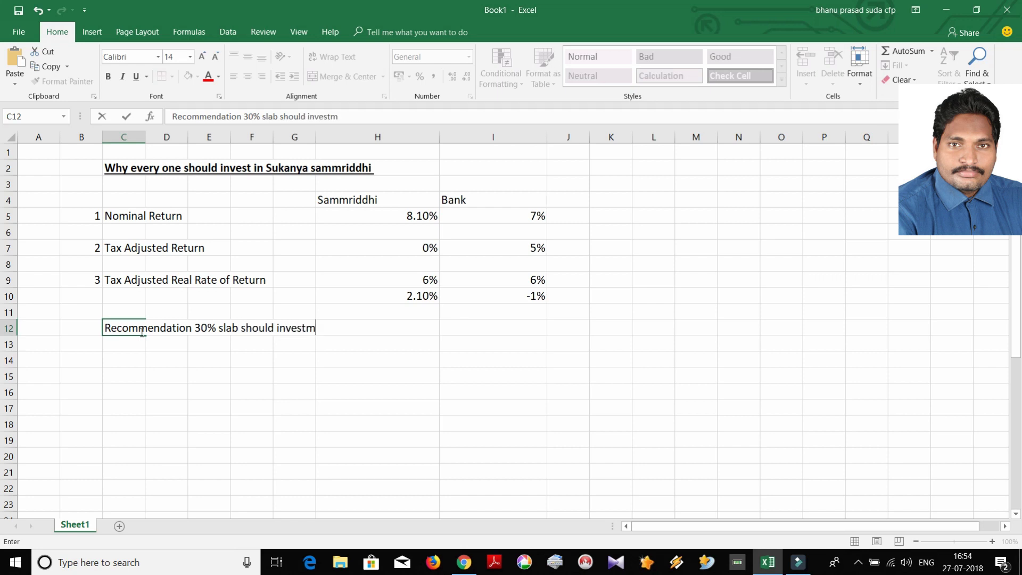
pyautogui.write('ent monthly ')
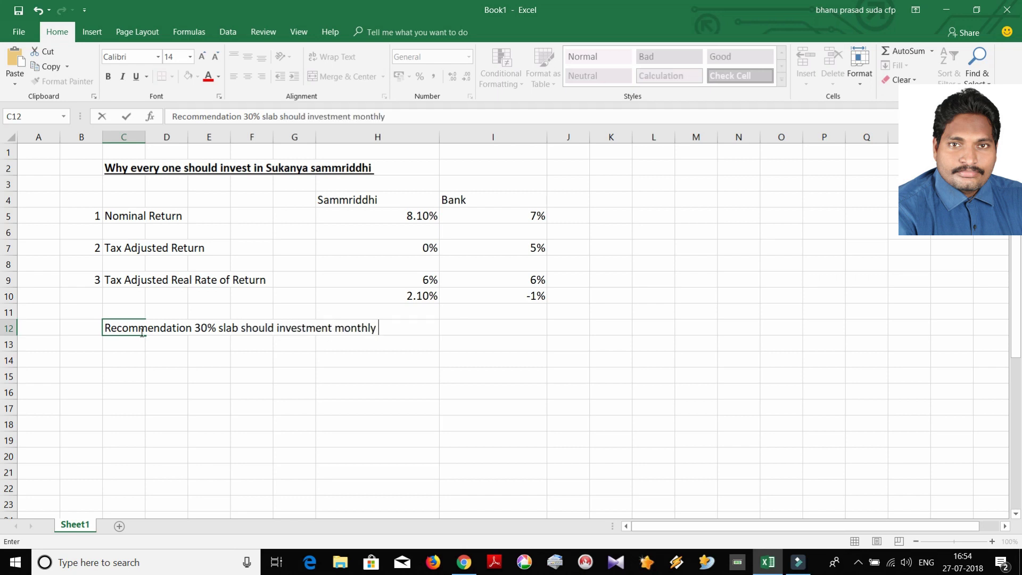
pyautogui.write('12,000 in')
pyautogui.write(' Suk')
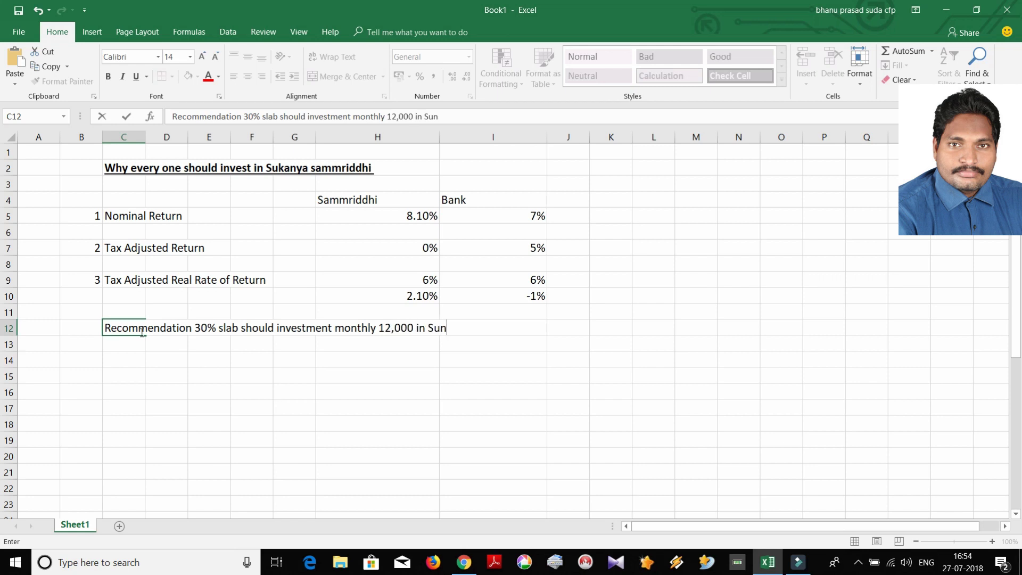
pyautogui.write('anya Sammriddhi..')
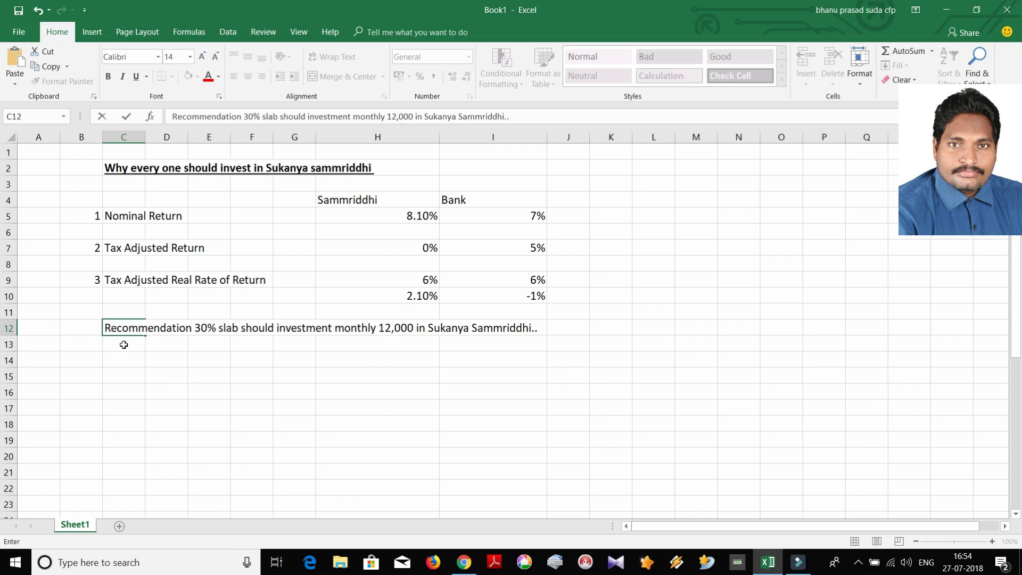
# Add the note "10% or 20% slab people invest only mly Rs.3,000." in cell C14
pyautogui.click(123, 362)
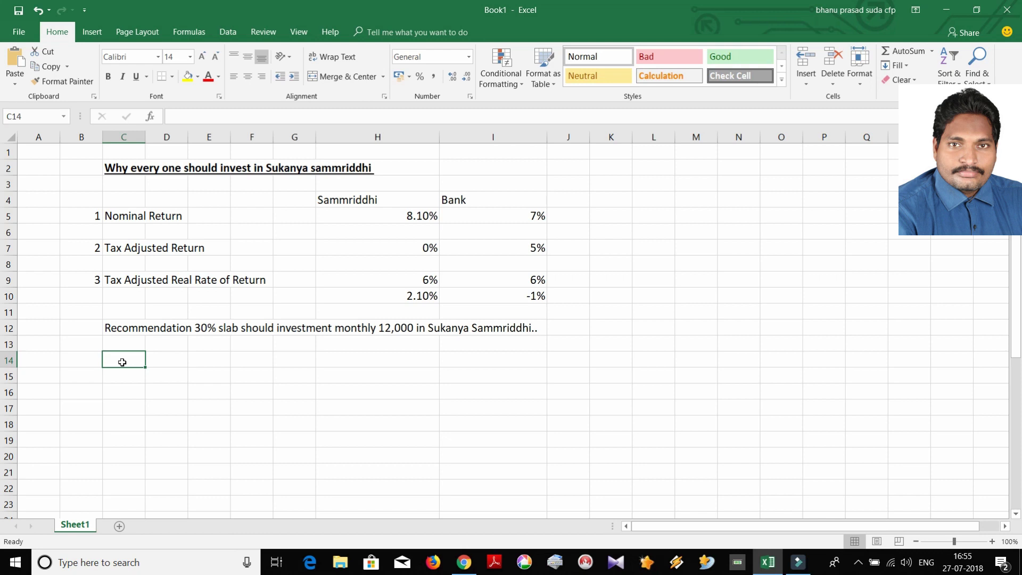
pyautogui.write('1')
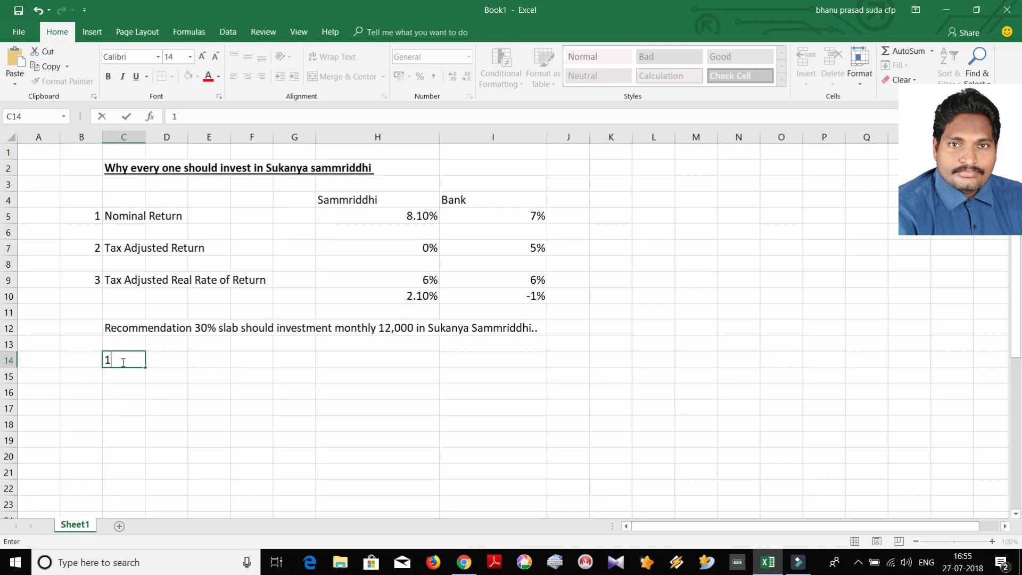
pyautogui.write('0% or 20% slp')
pyautogui.press('BackSpace')
pyautogui.write('ab people invest only mly ')
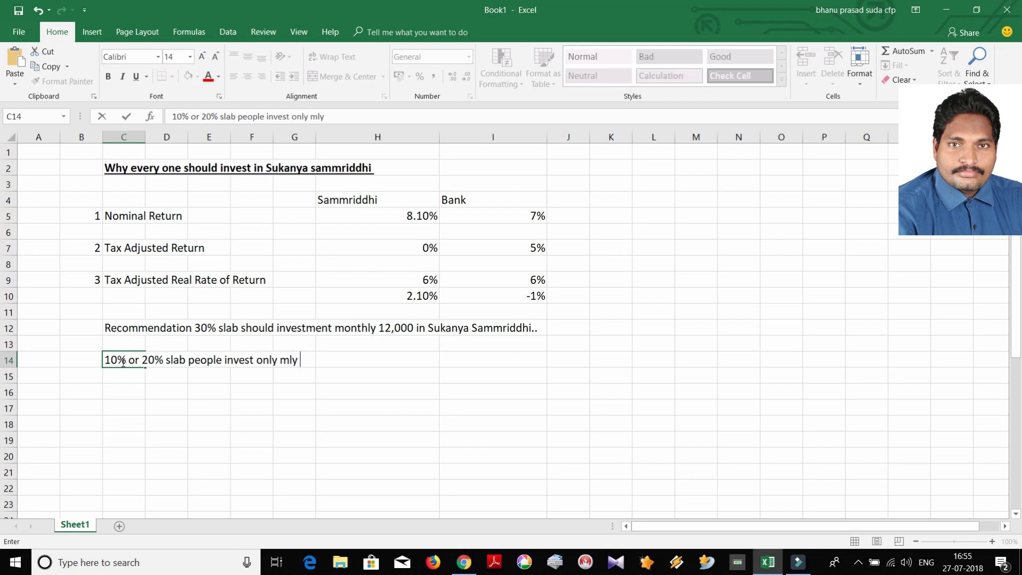
pyautogui.write('Rs.3,000')
# Write the closing note "Finallly all people should invest." in cell C17
pyautogui.click(117, 404)
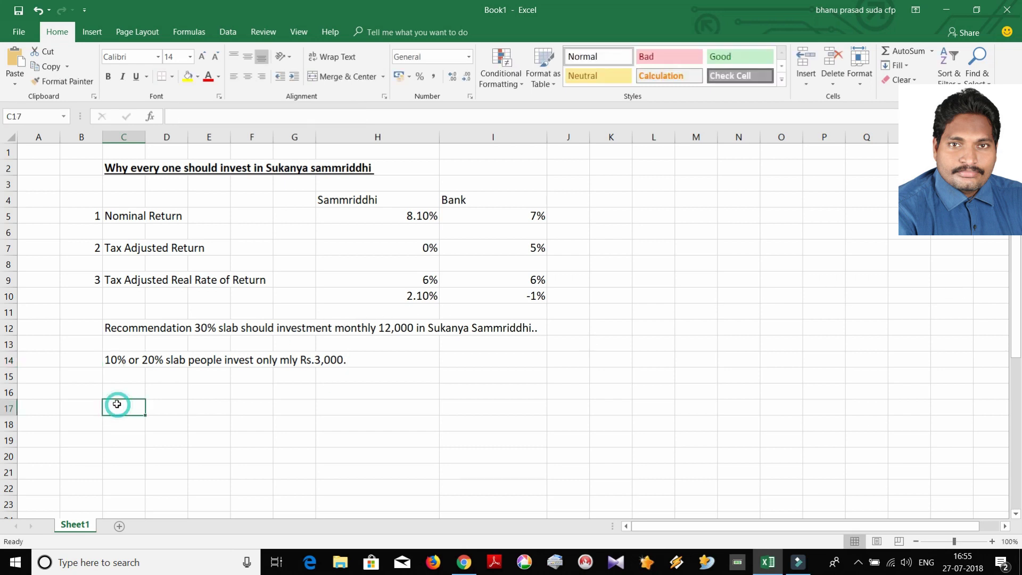
pyautogui.write('Finallly all peo')
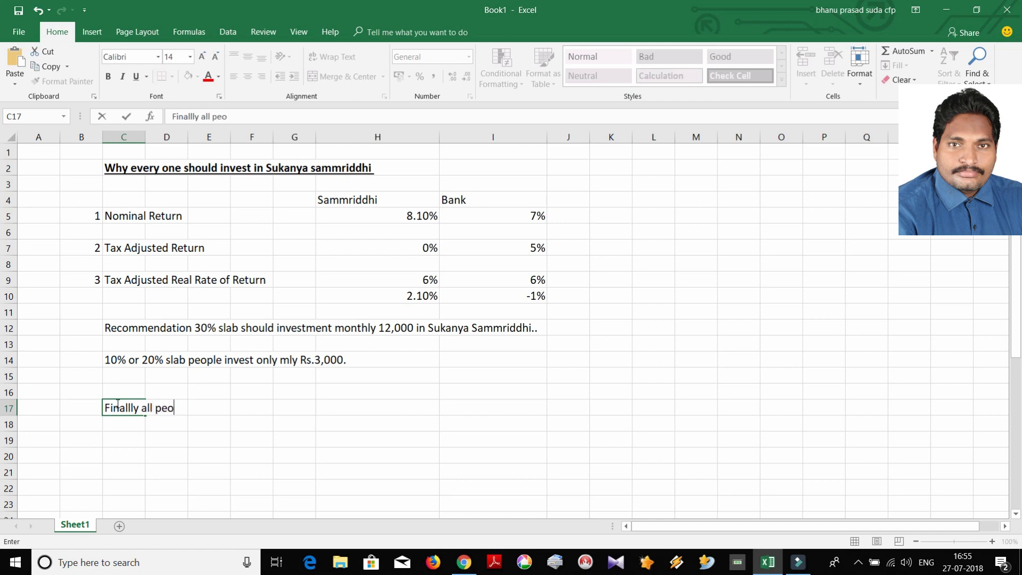
pyautogui.write('ple should investm')
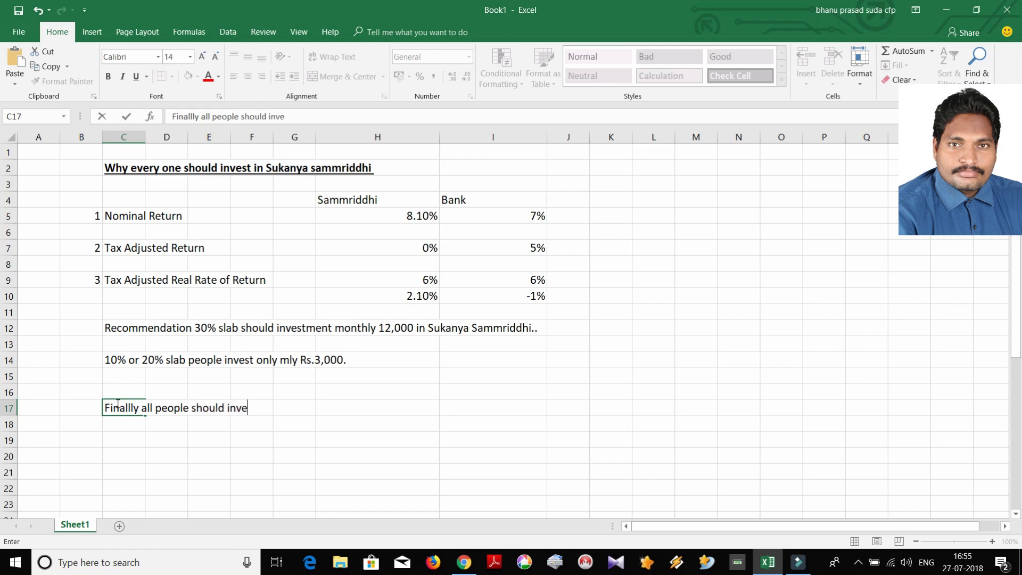
pyautogui.press('BackSpace')
# Enter "Aggressive or moderately aggressive or moderely conservative or conservative or very aggressive." in cell C19
pyautogui.click(127, 436)
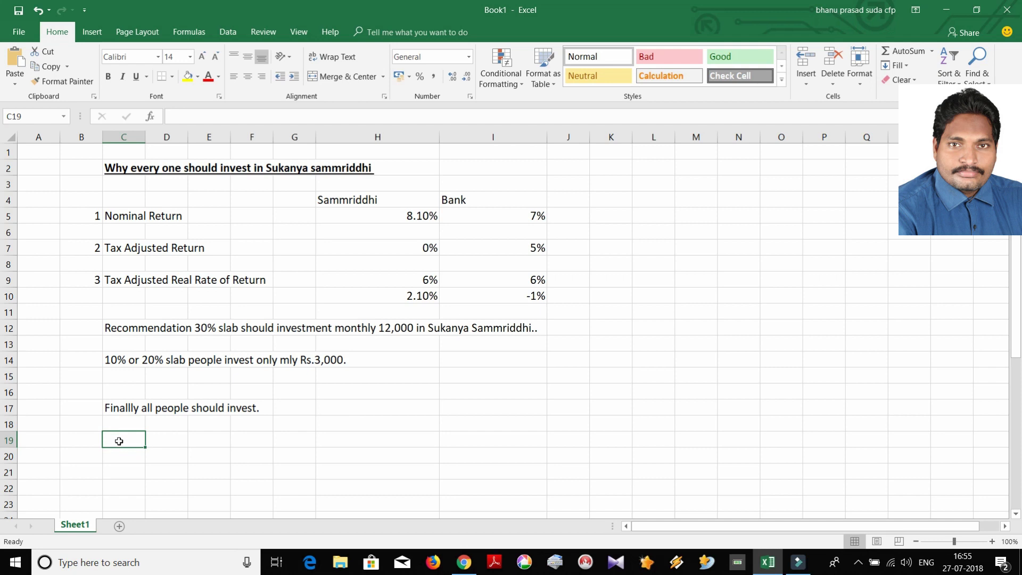
pyautogui.write('Aggressive or ')
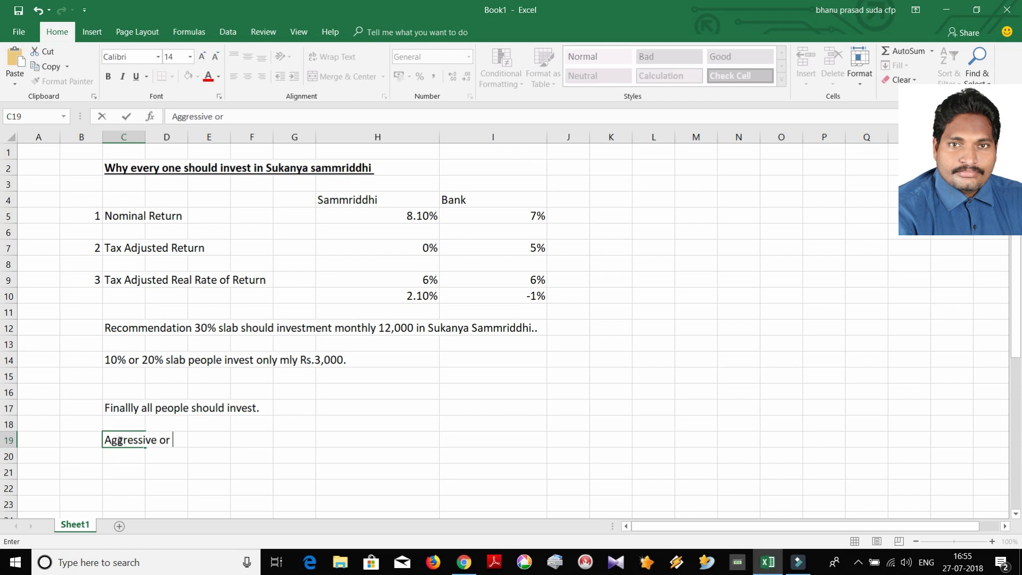
pyautogui.write('moderately')
pyautogui.write(' agg')
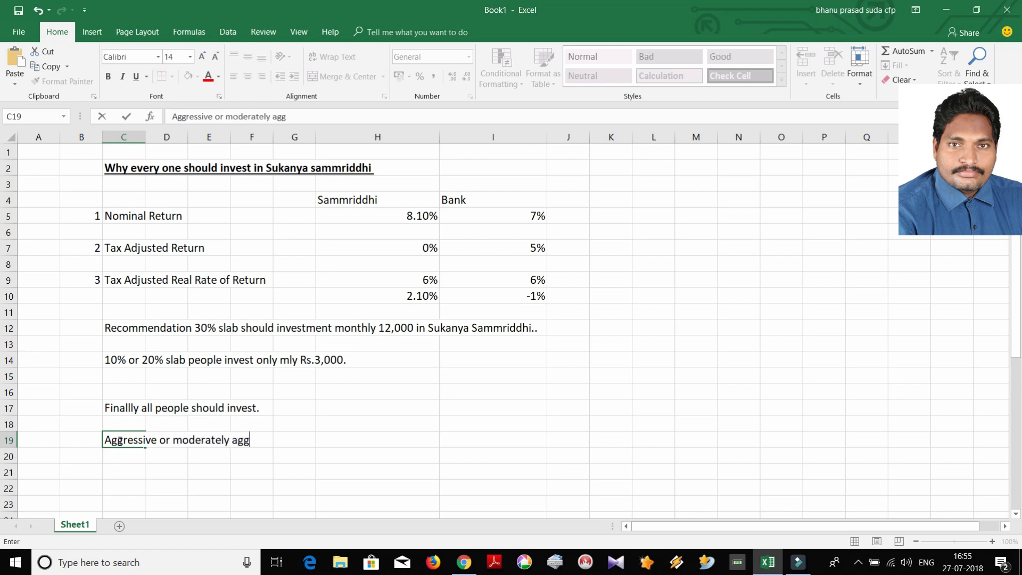
pyautogui.write('ressive or moderately')
pyautogui.press('BackSpace')
pyautogui.press('BackSpace')
pyautogui.press('BackSpace')
pyautogui.press('BackSpace')
pyautogui.write('ely')
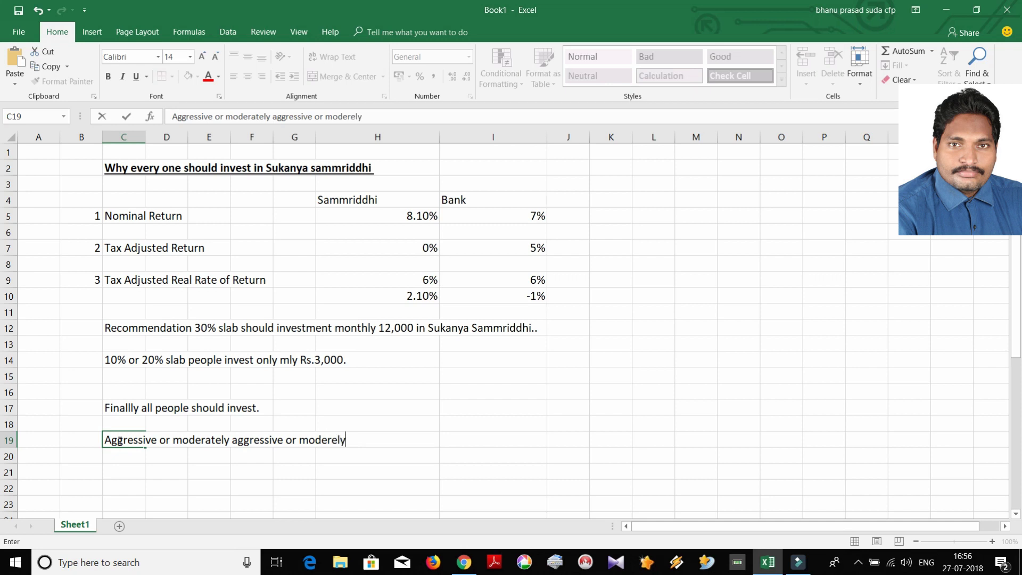
pyautogui.write(' conservative or c')
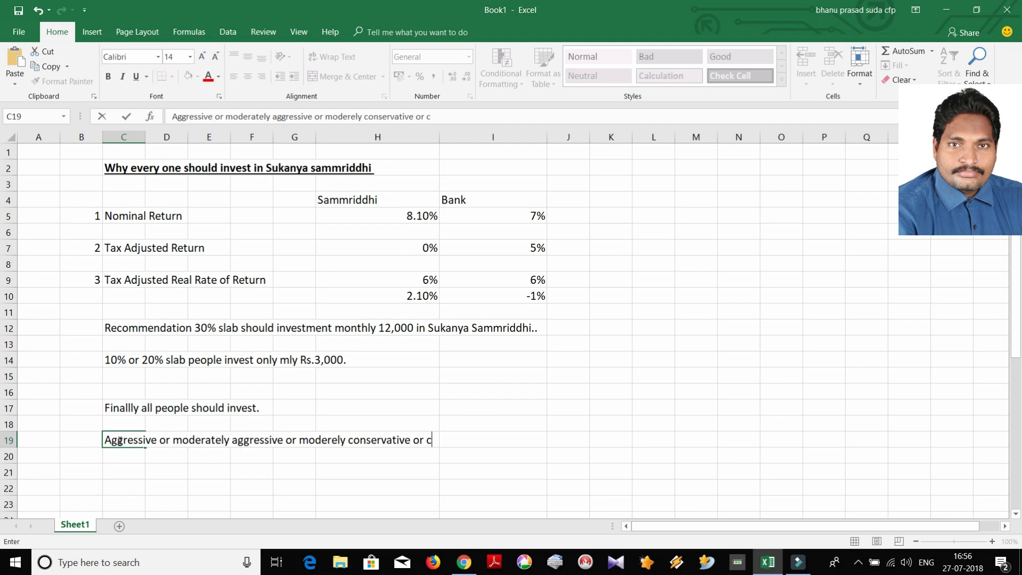
pyautogui.write('onvervative')
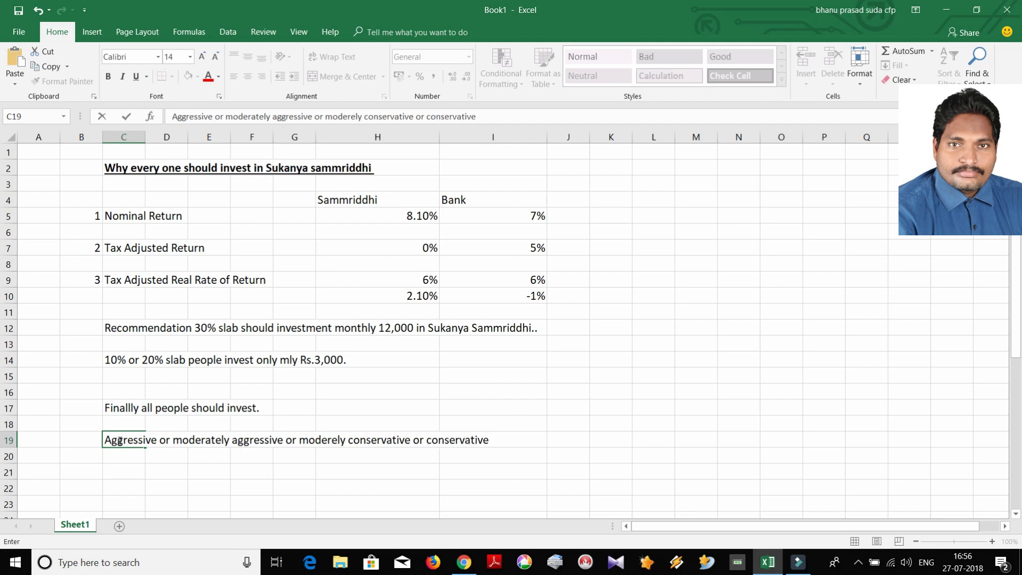
pyautogui.write(' or very aggressive')
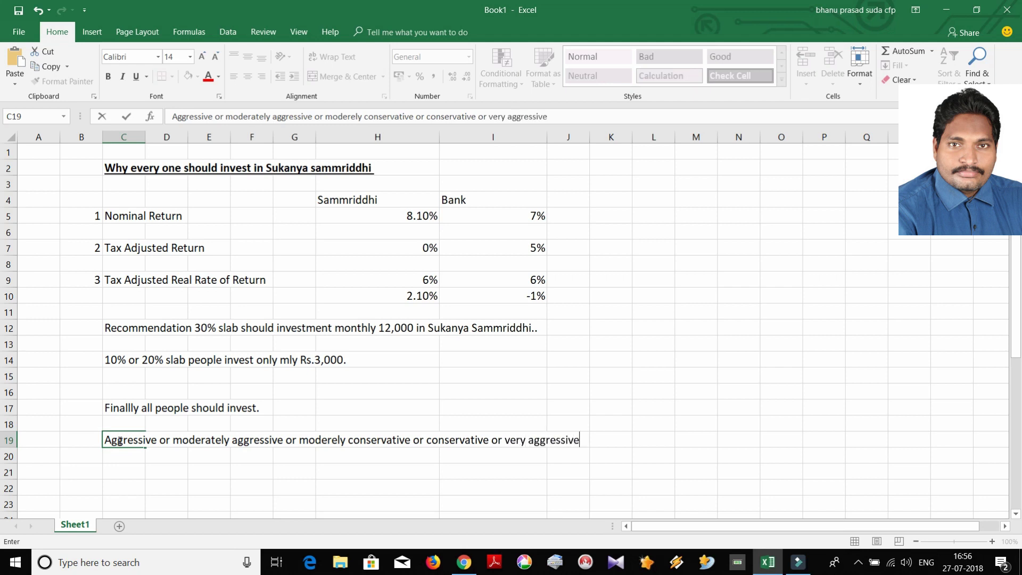
pyautogui.write('.')
# Write "Risk tolerance." in cell C21 and dismiss the news notification
pyautogui.click(1016, 514)
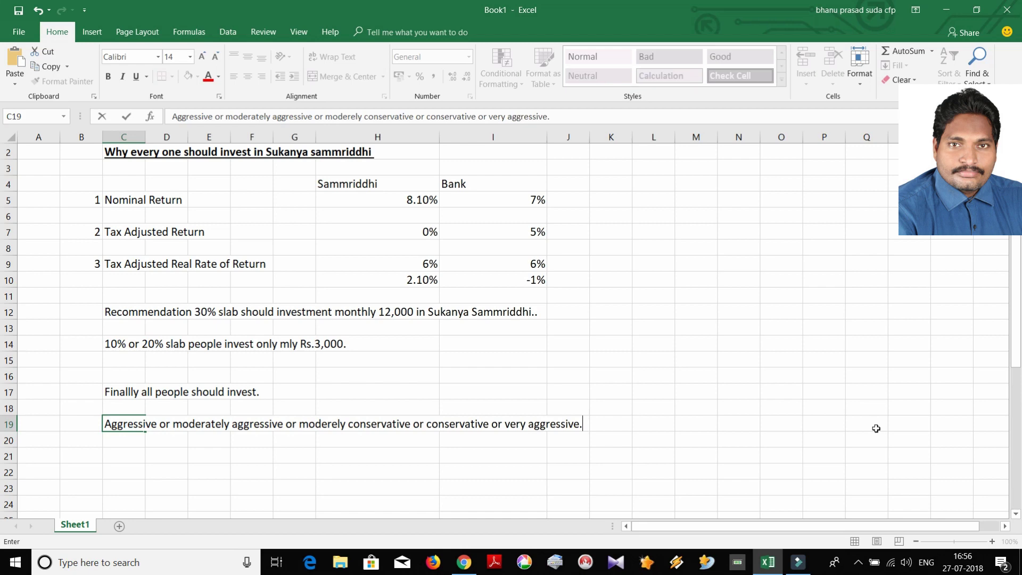
pyautogui.click(138, 456)
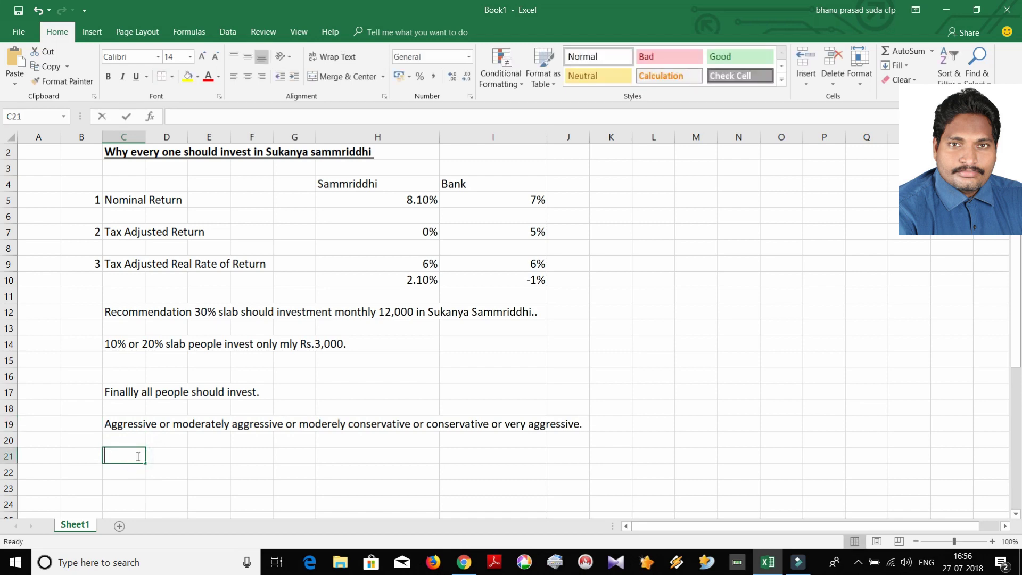
pyautogui.write('Risk tol')
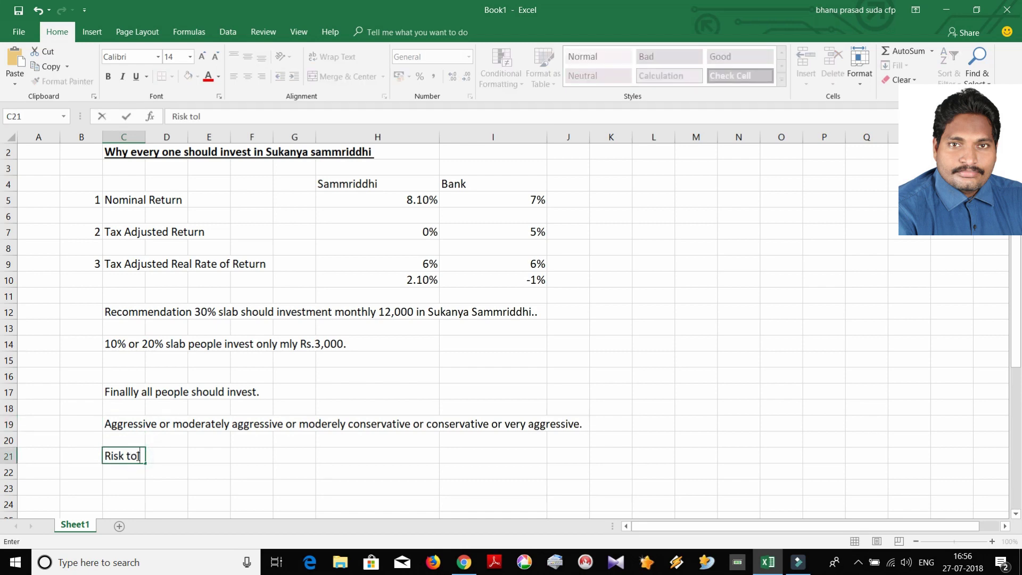
pyautogui.write('erance.')
pyautogui.click(1015, 514)
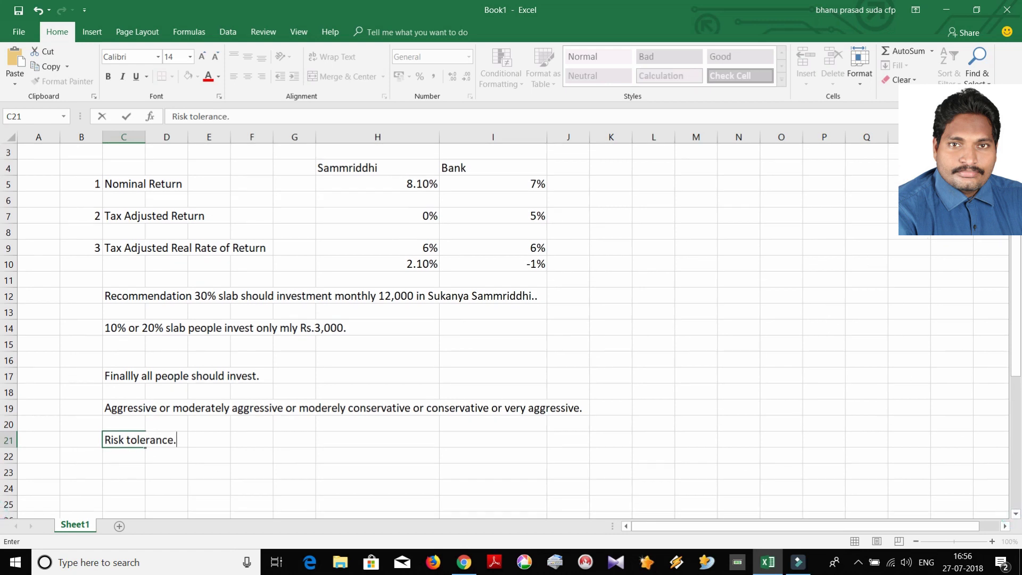
pyautogui.scroll(1, 511, 324)
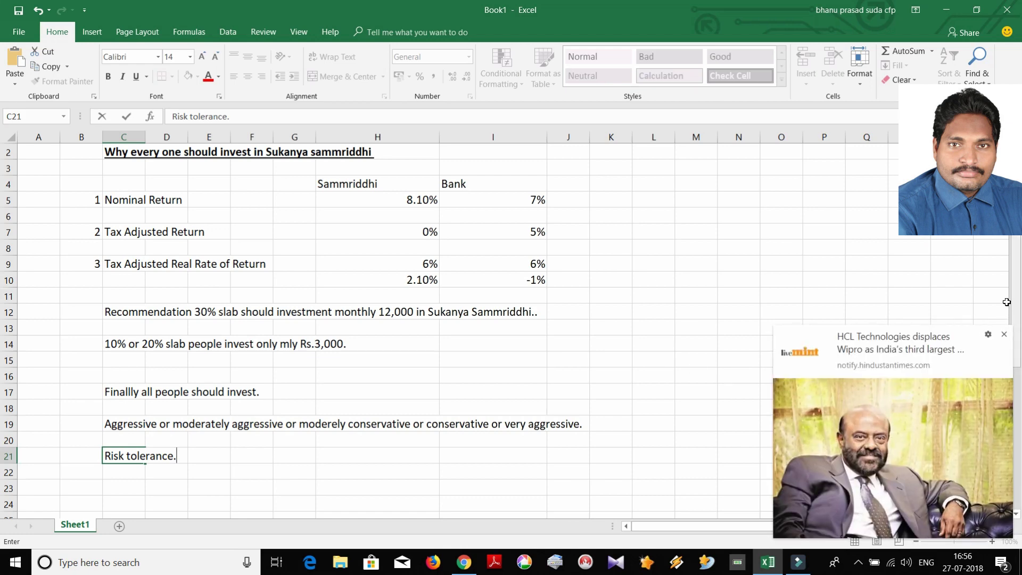
pyautogui.click(1004, 335)
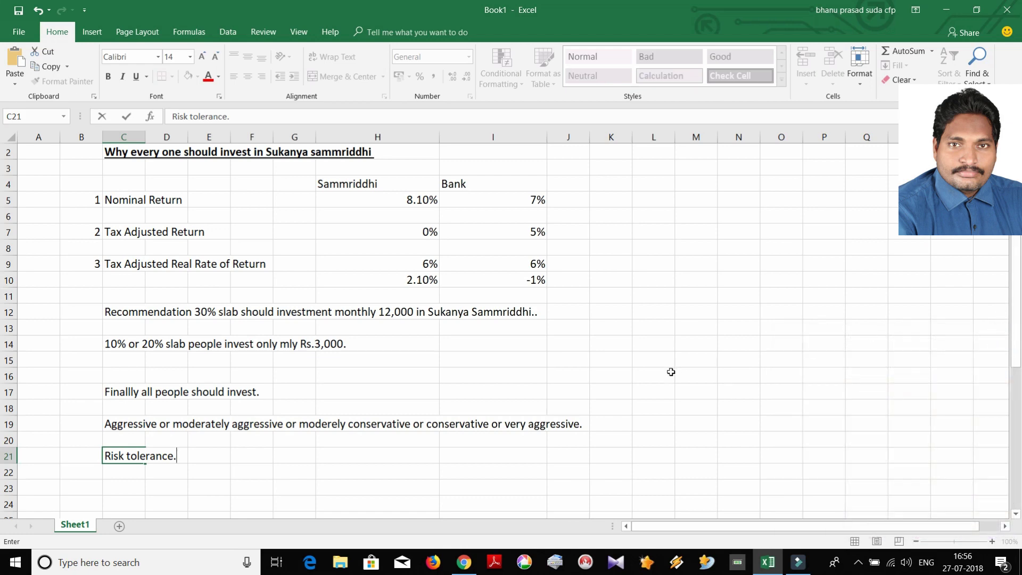